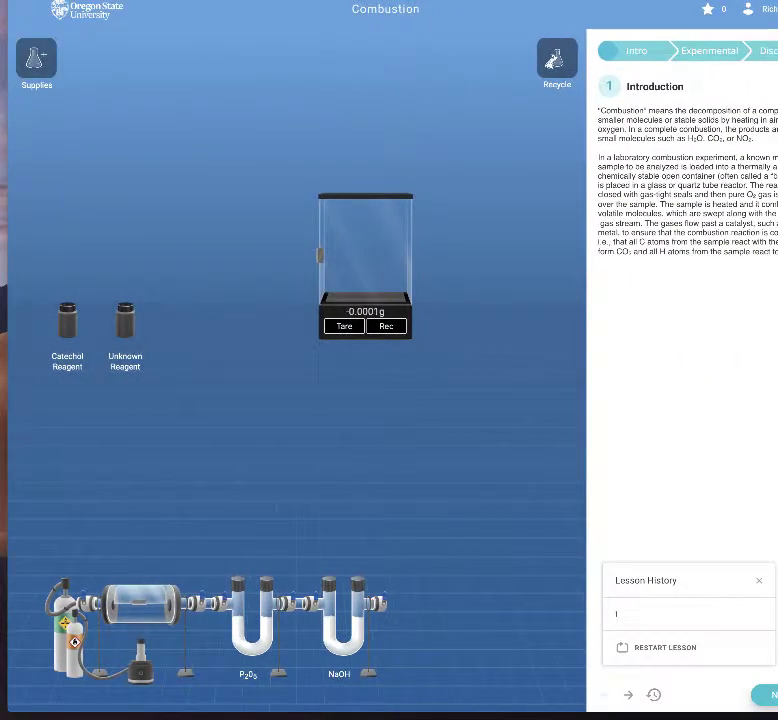
# Step: Narrow the Combustion lab window slightly to make room beside it
pyautogui.moveTo(777, 147); pyautogui.dragTo(755, 147)
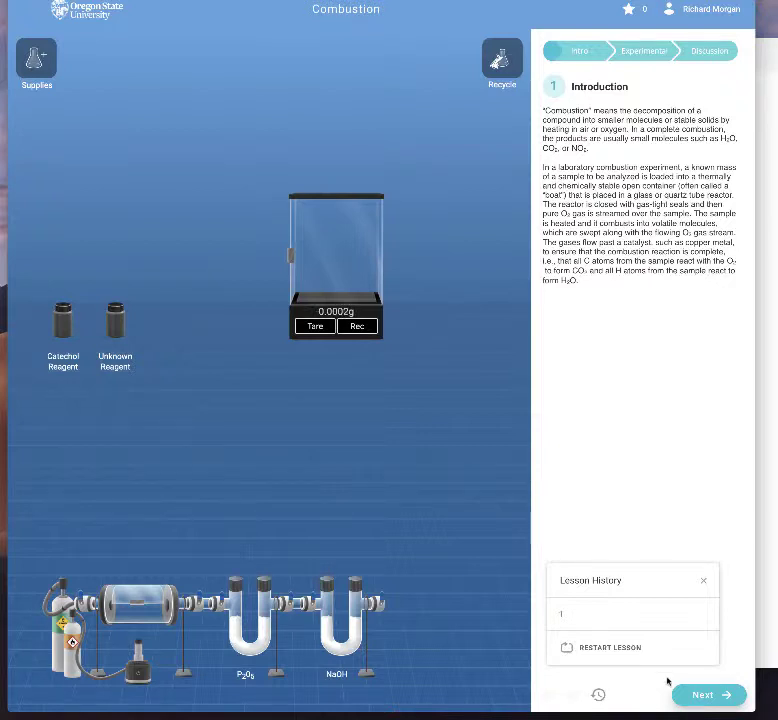
# Step: Advance to introduction page 3 and submit CH₂O as acetic acid's empirical formula
pyautogui.click(704, 694)
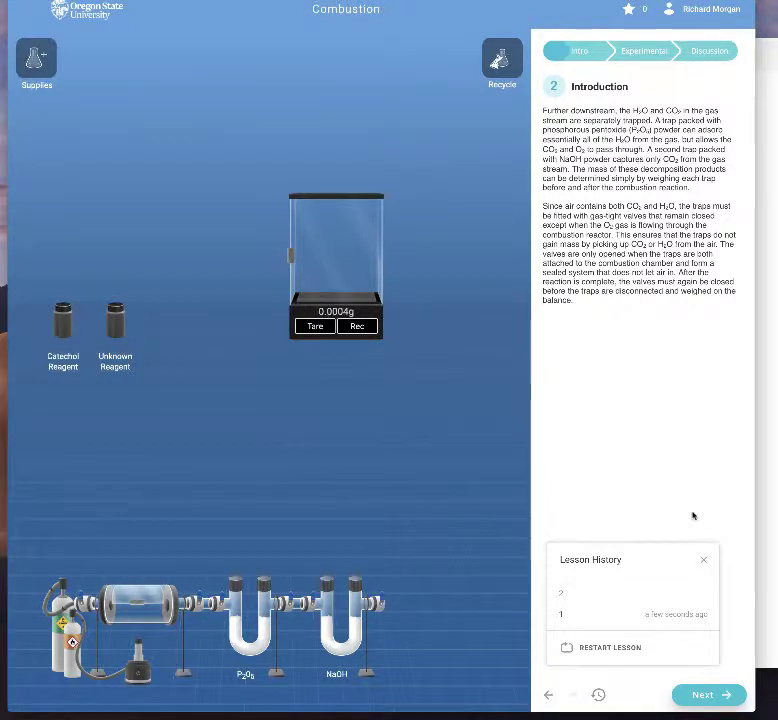
pyautogui.click(709, 696)
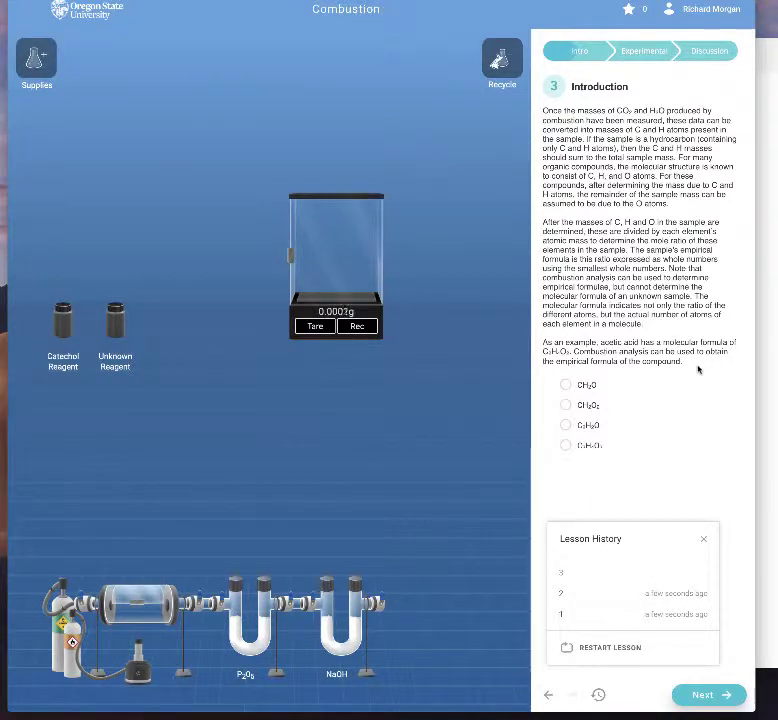
pyautogui.click(566, 385)
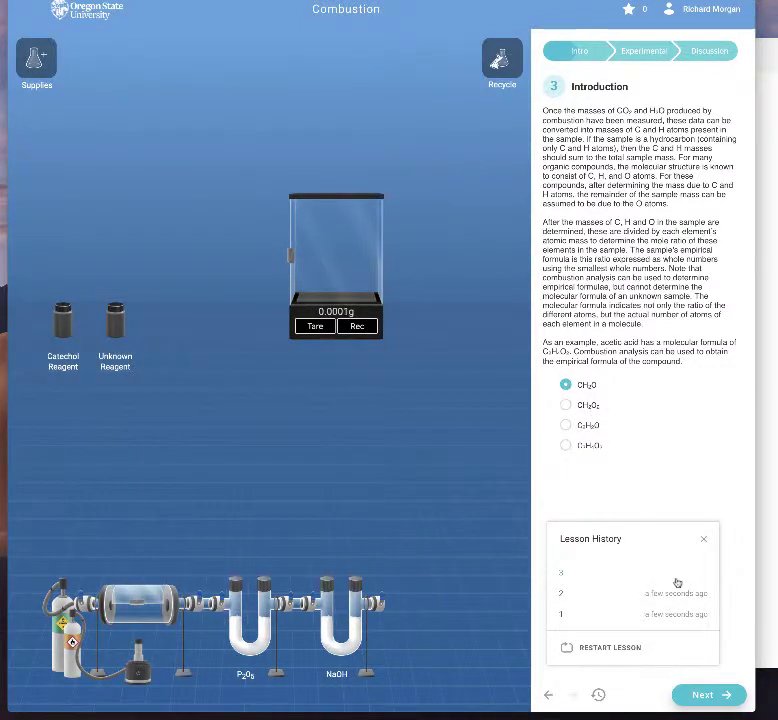
pyautogui.click(700, 695)
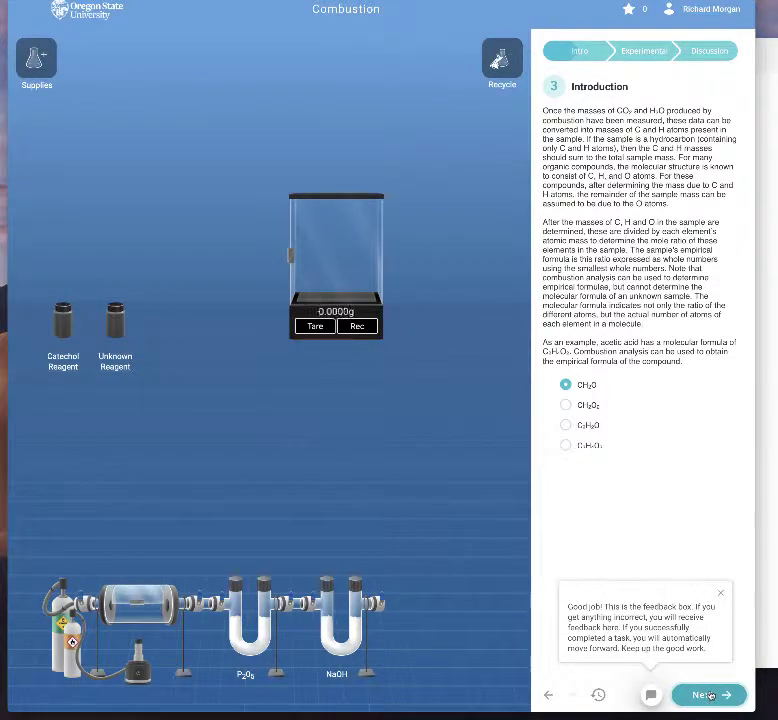
# Step: Advance to Introduction page 4 with the worked H₂O and CO₂ mass-to-moles example
pyautogui.click(707, 695)
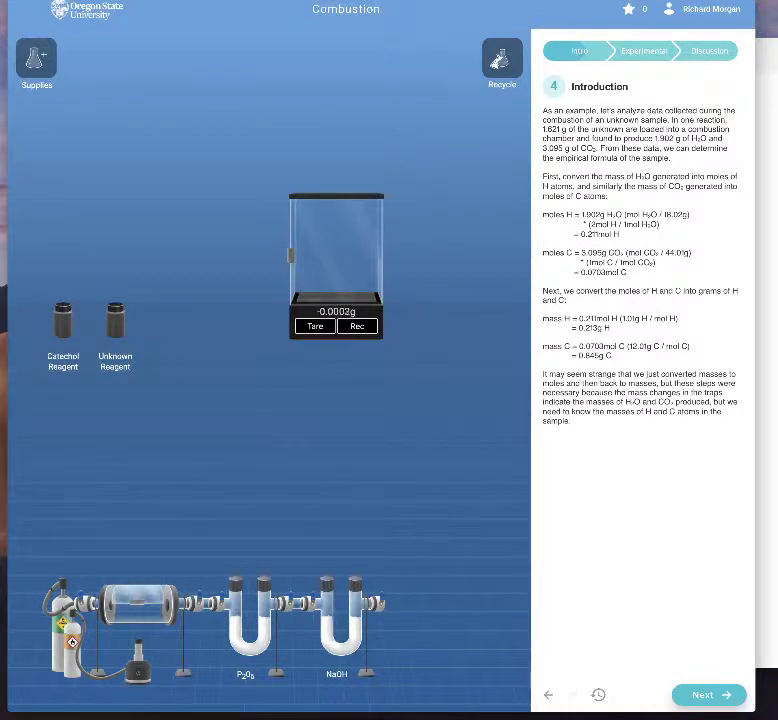
# Step: Open a blank Notability note and arrange it beside the lesson's Introduction page 4 text
pyautogui.press('super+Tab')
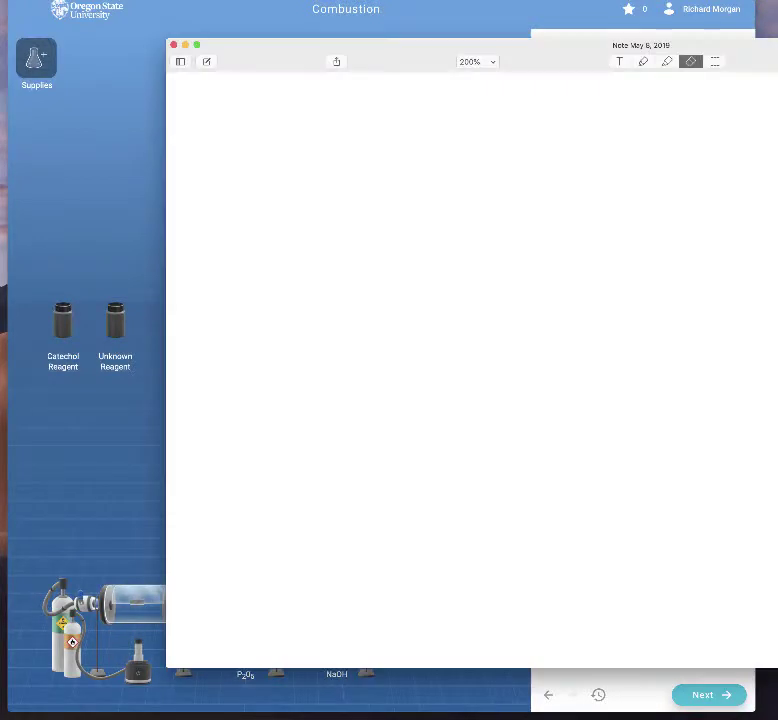
pyautogui.moveTo(770, 46); pyautogui.dragTo(481, 35)
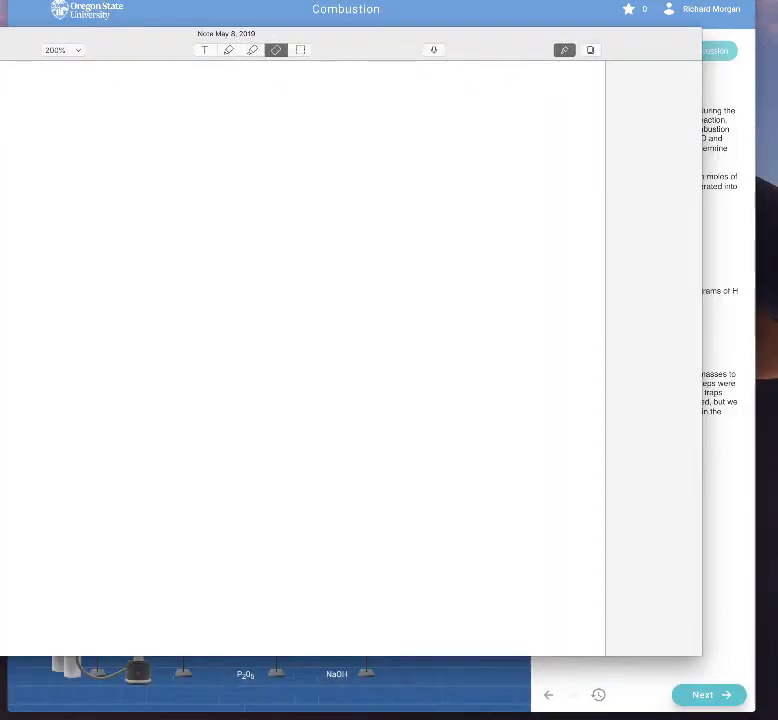
pyautogui.moveTo(200, 0); pyautogui.dragTo(440, 4)
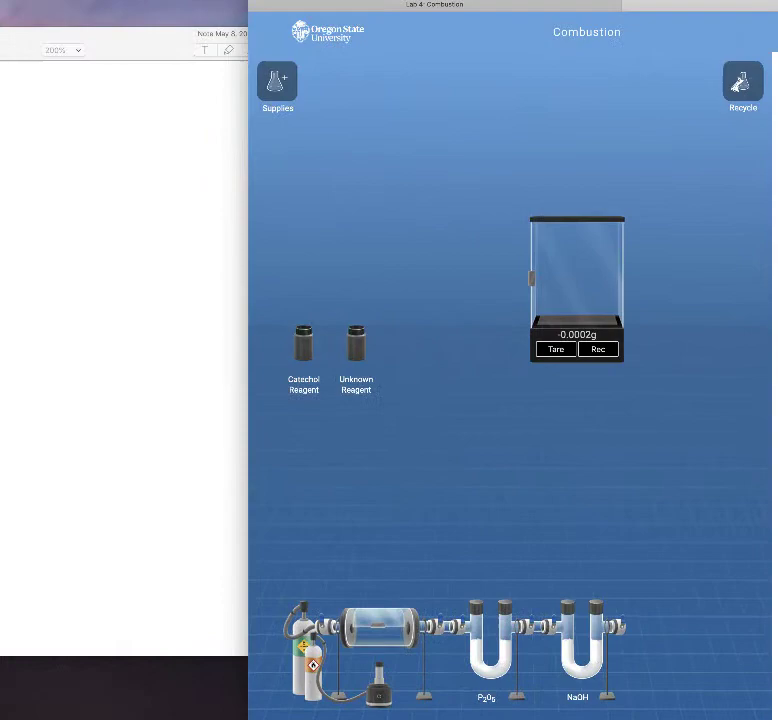
pyautogui.moveTo(358, 12); pyautogui.dragTo(139, 14)
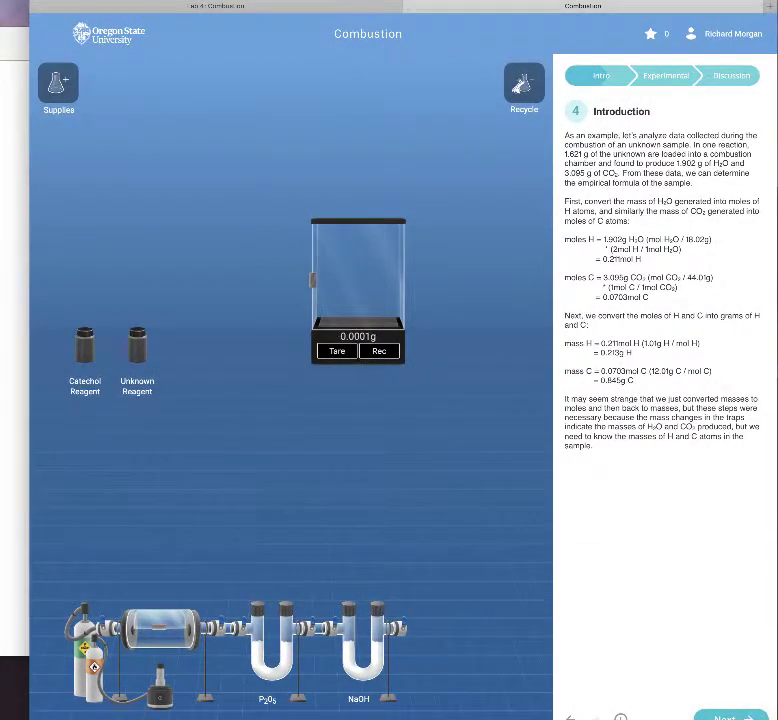
pyautogui.click(2, 52)
pyautogui.moveTo(2, 52); pyautogui.dragTo(174, 96)
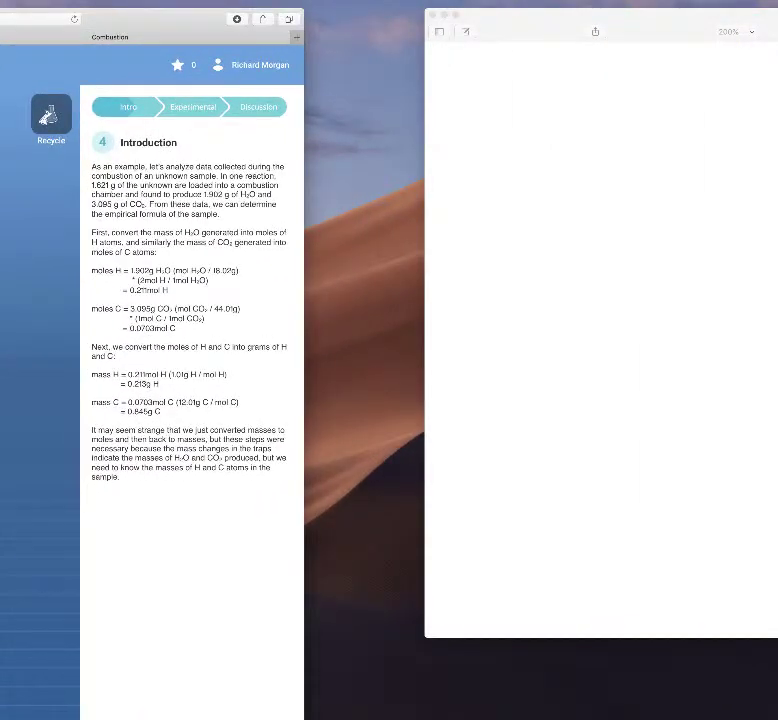
pyautogui.moveTo(520, 15); pyautogui.dragTo(416, 34)
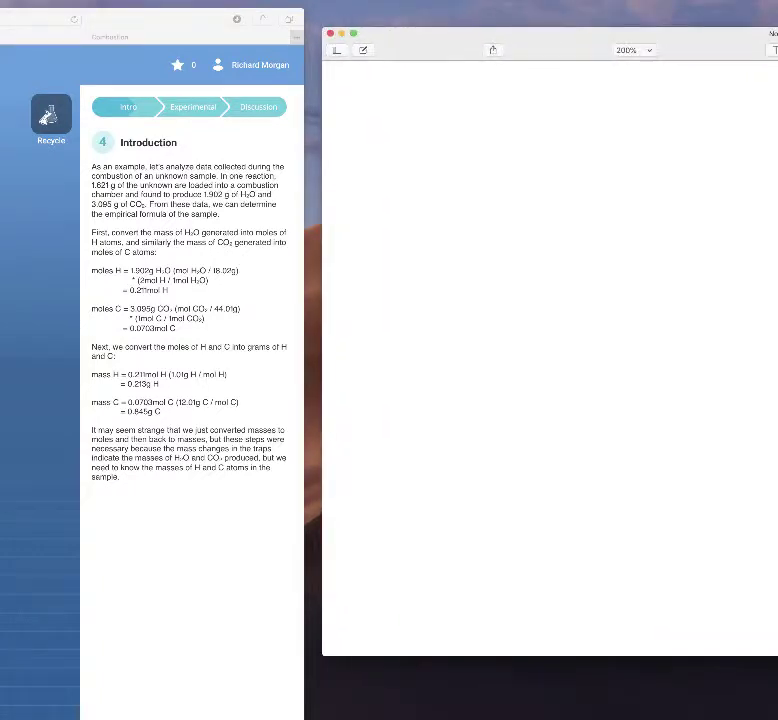
# Step: Handwrite 1.902g H₂O, erasing and redoing the first attempt, then add a multiplication sign
pyautogui.moveTo(342, 98)
pyautogui.mouseDown()
pyautogui.moveTo(346, 116)
pyautogui.moveTo(381, 114)
pyautogui.moveTo(393, 101)
pyautogui.moveTo(416, 114)
pyautogui.moveTo(418, 127)
pyautogui.mouseUp()
pyautogui.click(353, 117)
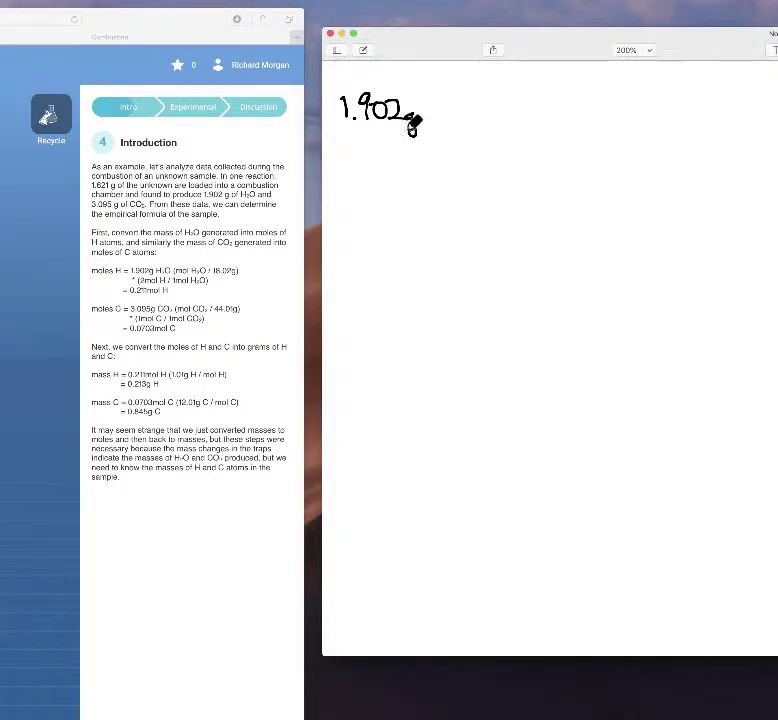
pyautogui.moveTo(427, 99)
pyautogui.mouseDown()
pyautogui.moveTo(426, 117)
pyautogui.moveTo(434, 108)
pyautogui.moveTo(444, 123)
pyautogui.moveTo(450, 114)
pyautogui.moveTo(448, 128)
pyautogui.moveTo(350, 128)
pyautogui.mouseUp()
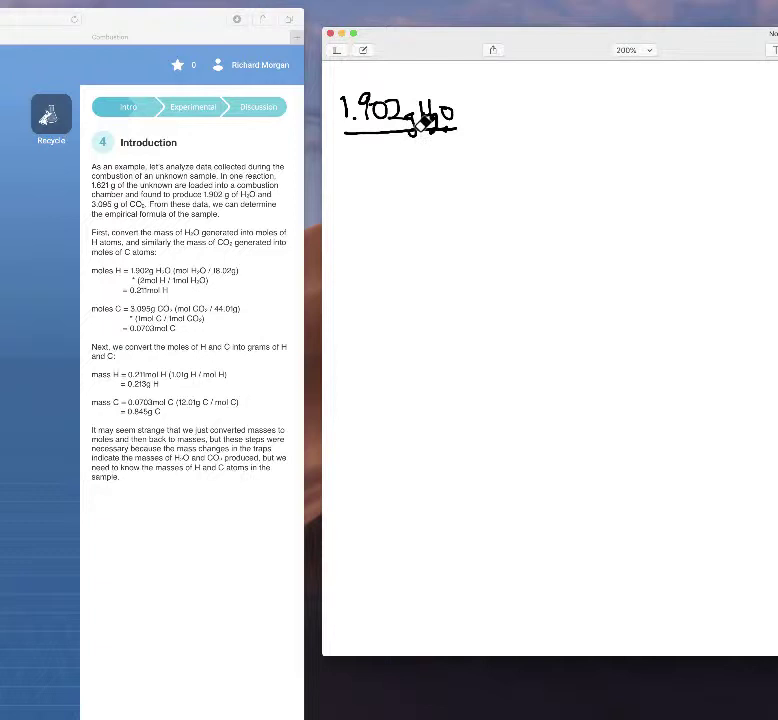
pyautogui.moveTo(445, 130)
pyautogui.mouseDown()
pyautogui.moveTo(455, 118)
pyautogui.moveTo(391, 111)
pyautogui.moveTo(435, 112)
pyautogui.moveTo(387, 120)
pyautogui.moveTo(375, 99)
pyautogui.mouseUp()
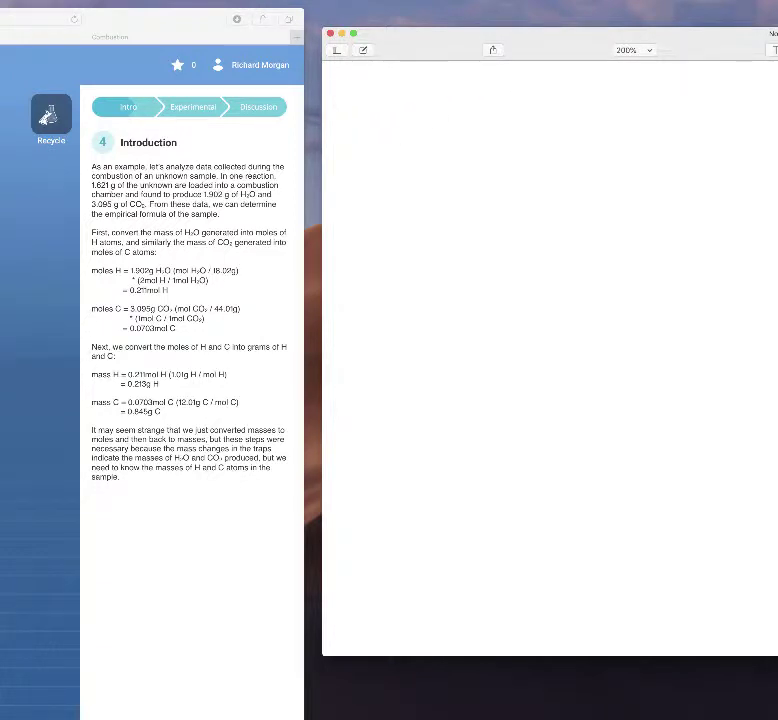
pyautogui.click(287, 90)
pyautogui.moveTo(342, 86)
pyautogui.mouseDown()
pyautogui.moveTo(345, 100)
pyautogui.moveTo(381, 87)
pyautogui.moveTo(404, 96)
pyautogui.moveTo(403, 120)
pyautogui.moveTo(416, 92)
pyautogui.moveTo(424, 89)
pyautogui.moveTo(431, 104)
pyautogui.moveTo(432, 91)
pyautogui.moveTo(424, 114)
pyautogui.moveTo(340, 118)
pyautogui.mouseUp()
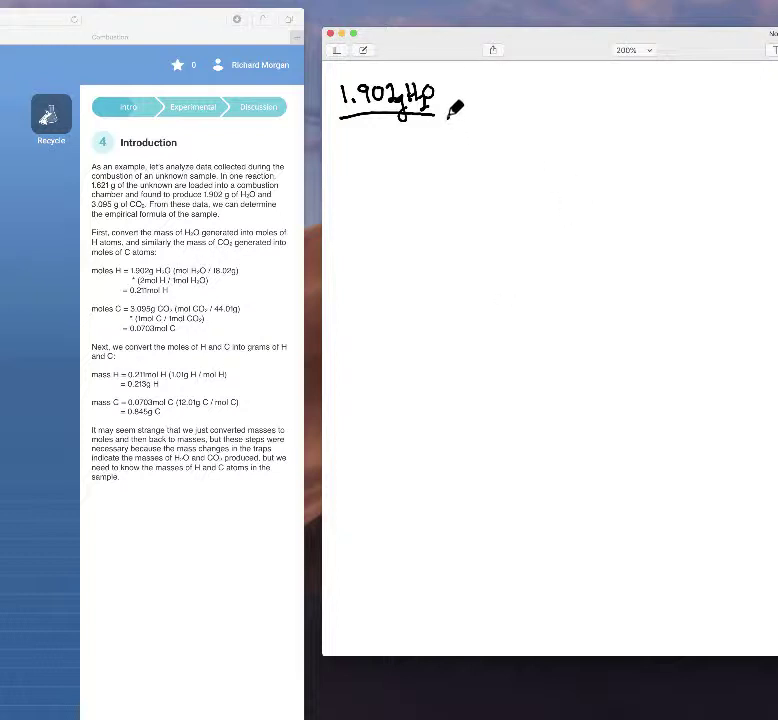
pyautogui.moveTo(443, 116); pyautogui.dragTo(538, 113)
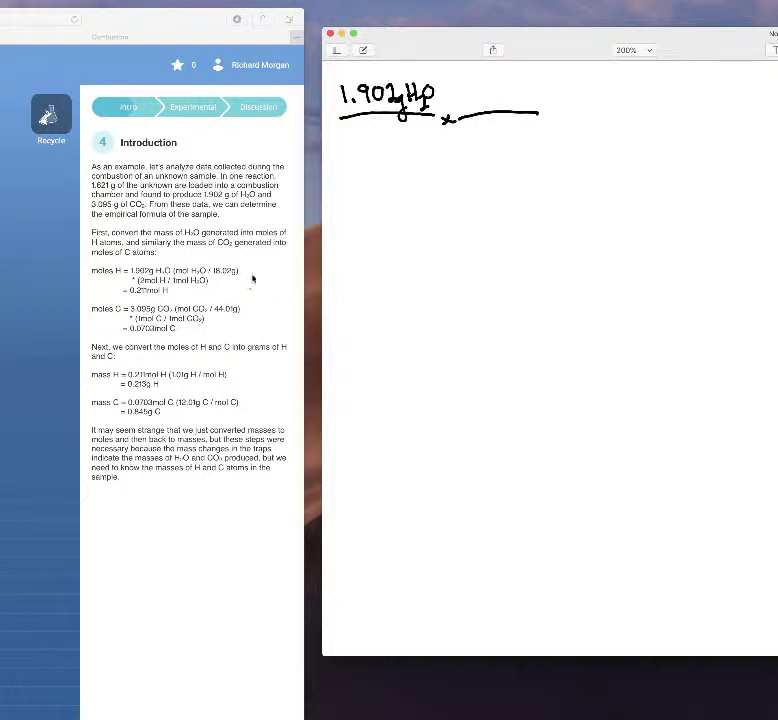
# Step: Write the fractions 1 mol H₂O/18.02 g H₂O and 2 mol H/1 mol H₂O
pyautogui.moveTo(469, 128)
pyautogui.mouseDown()
pyautogui.moveTo(468, 140)
pyautogui.moveTo(494, 128)
pyautogui.moveTo(520, 129)
pyautogui.moveTo(525, 152)
pyautogui.mouseUp()
pyautogui.click(477, 129)
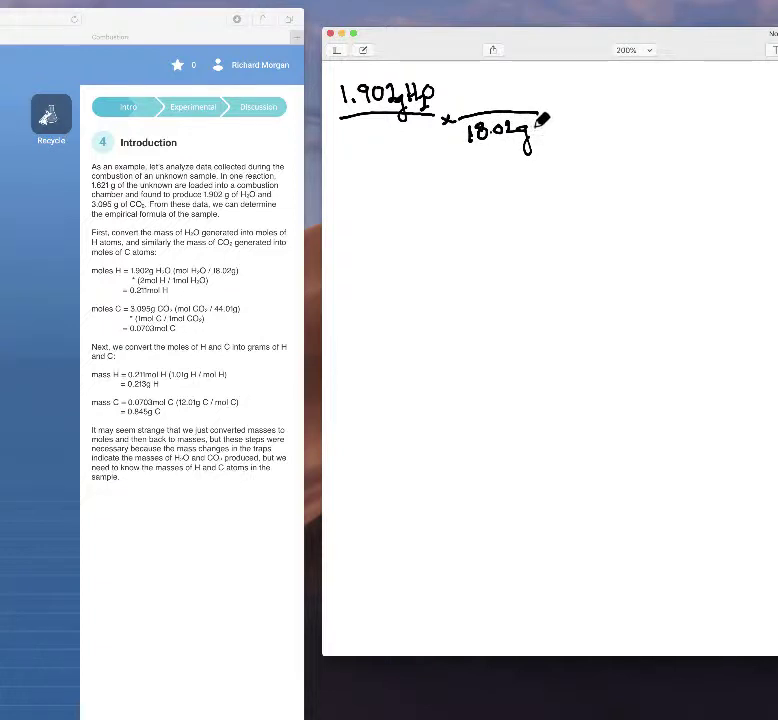
pyautogui.moveTo(544, 120)
pyautogui.mouseDown()
pyautogui.moveTo(545, 131)
pyautogui.moveTo(557, 122)
pyautogui.mouseUp()
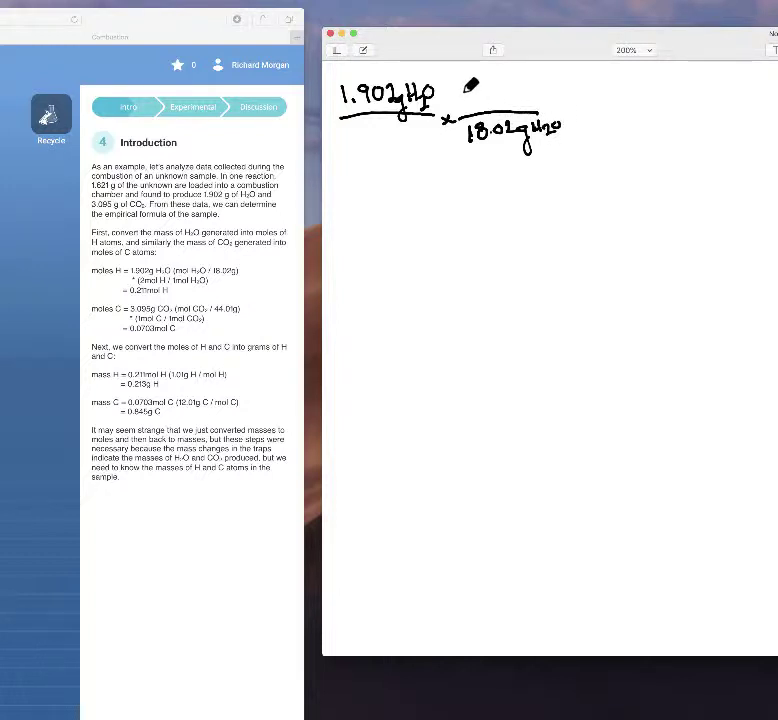
pyautogui.moveTo(466, 91)
pyautogui.mouseDown()
pyautogui.moveTo(471, 104)
pyautogui.moveTo(508, 90)
pyautogui.moveTo(540, 90)
pyautogui.moveTo(543, 108)
pyautogui.moveTo(572, 118)
pyautogui.moveTo(626, 113)
pyautogui.mouseUp()
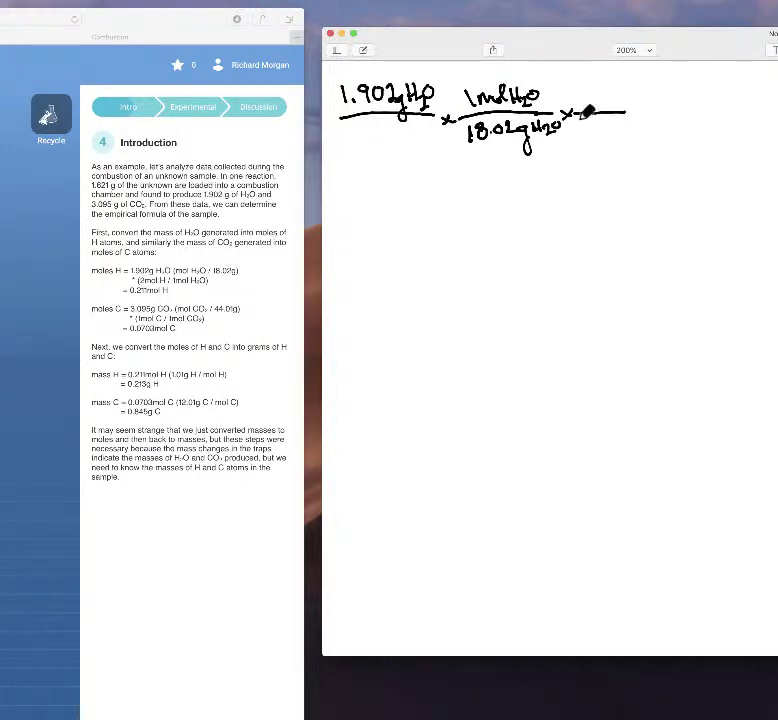
pyautogui.moveTo(576, 129)
pyautogui.mouseDown()
pyautogui.moveTo(577, 142)
pyautogui.moveTo(618, 118)
pyautogui.moveTo(638, 130)
pyautogui.mouseUp()
pyautogui.moveTo(577, 97)
pyautogui.mouseDown()
pyautogui.moveTo(590, 104)
pyautogui.moveTo(632, 90)
pyautogui.moveTo(652, 104)
pyautogui.moveTo(714, 109)
pyautogui.mouseUp()
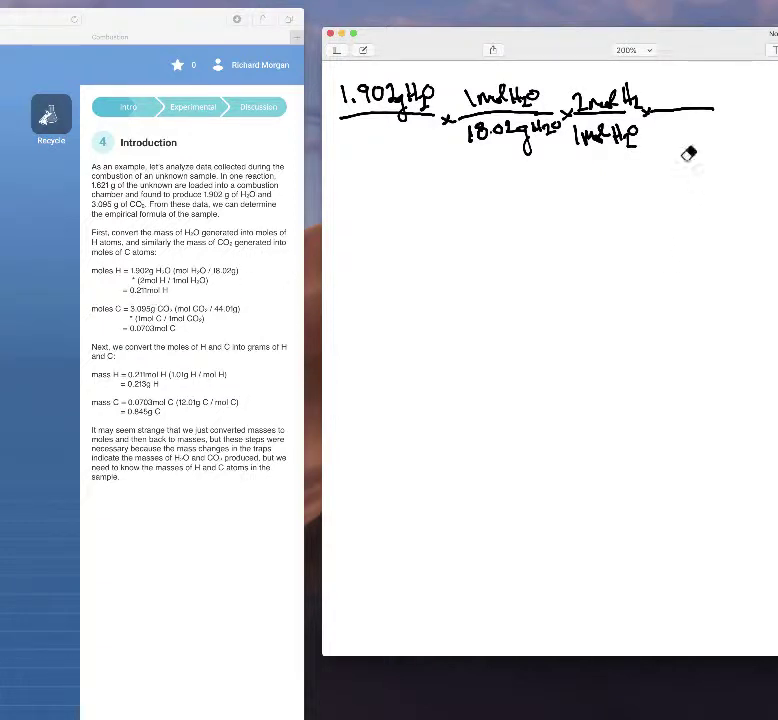
# Step: Trim the fraction line, add an equals sign, and cross out the cancelling H₂O units
pyautogui.moveTo(655, 123)
pyautogui.mouseDown()
pyautogui.moveTo(676, 104)
pyautogui.moveTo(703, 106)
pyautogui.moveTo(713, 91)
pyautogui.mouseUp()
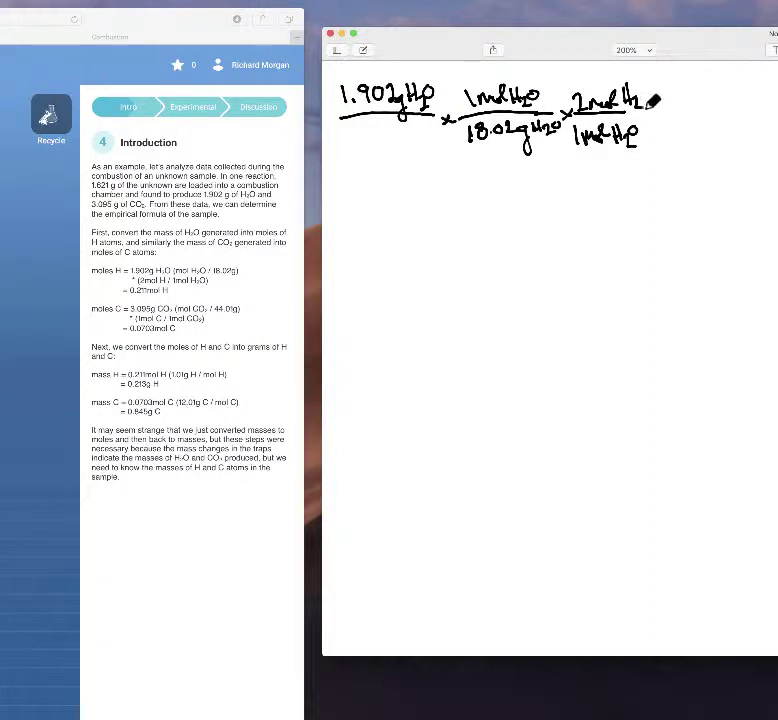
pyautogui.moveTo(645, 111)
pyautogui.mouseDown()
pyautogui.moveTo(661, 108)
pyautogui.moveTo(661, 116)
pyautogui.mouseUp()
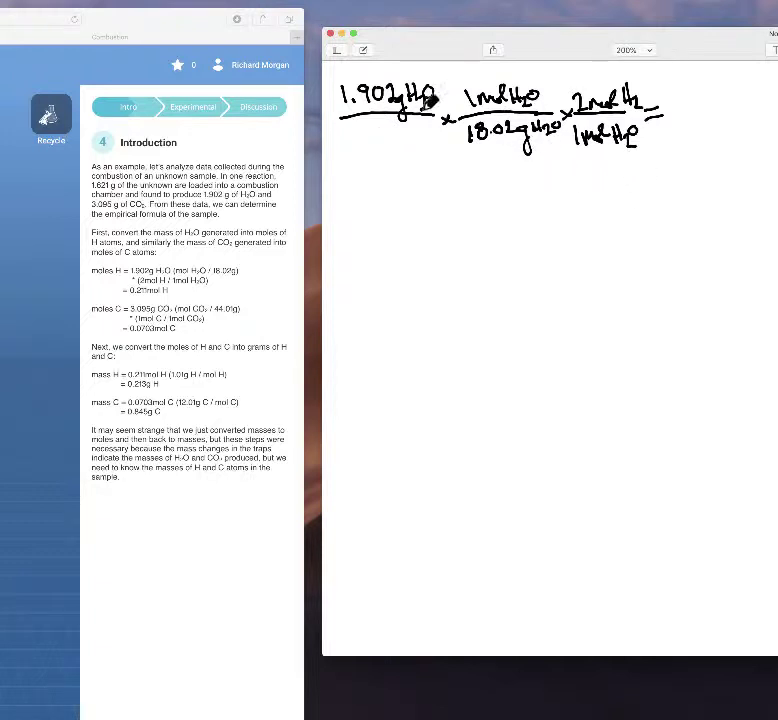
pyautogui.moveTo(432, 85); pyautogui.dragTo(405, 119)
pyautogui.moveTo(540, 128); pyautogui.dragTo(511, 154)
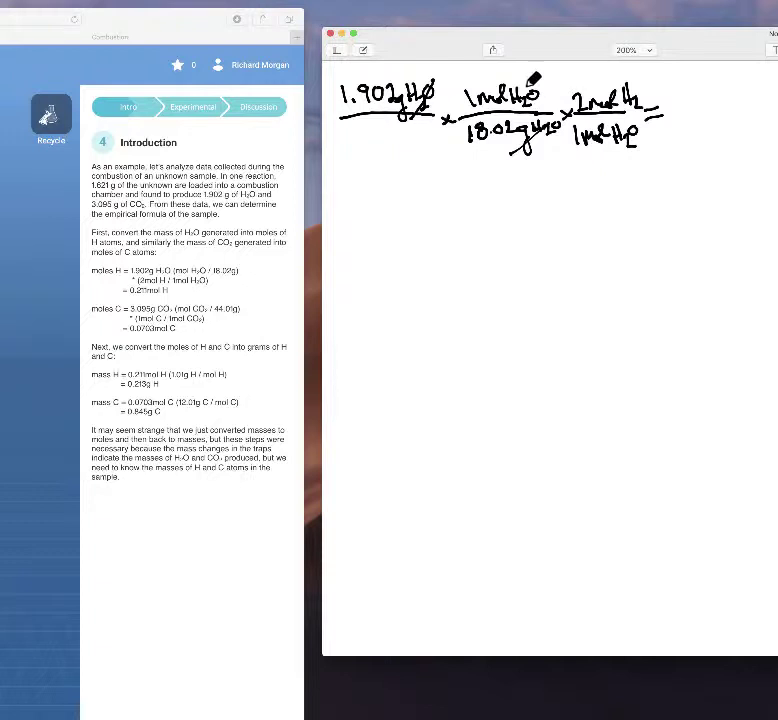
pyautogui.moveTo(610, 132); pyautogui.dragTo(577, 157)
pyautogui.moveTo(727, 117)
pyautogui.mouseDown()
pyautogui.moveTo(775, 96)
pyautogui.moveTo(776, 112)
pyautogui.mouseUp()
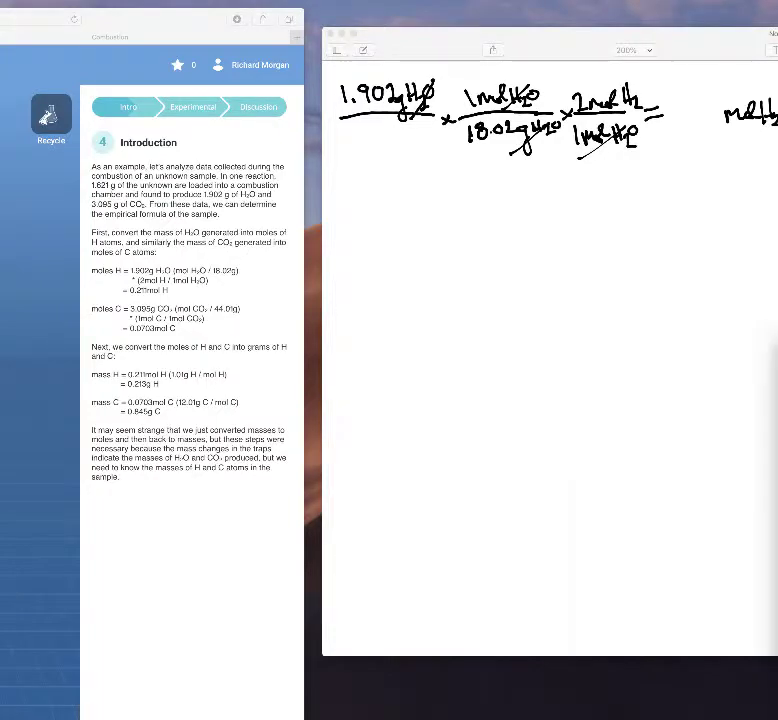
# Step: Compute 1.902*2/18.02 = 0.2110 on TI-SmartView and write 0.21 after the equals sign
pyautogui.moveTo(675, 411); pyautogui.dragTo(524, 222)
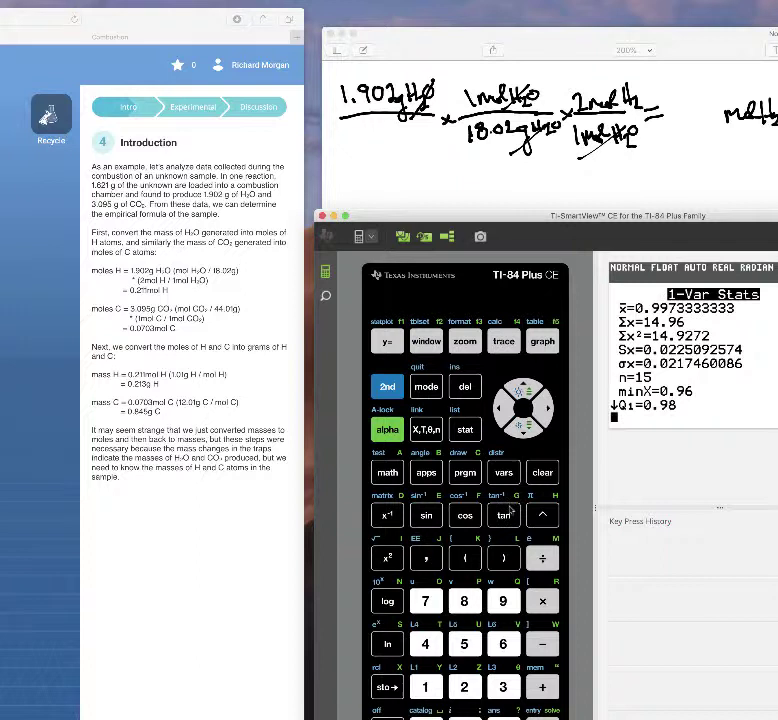
pyautogui.click(539, 472)
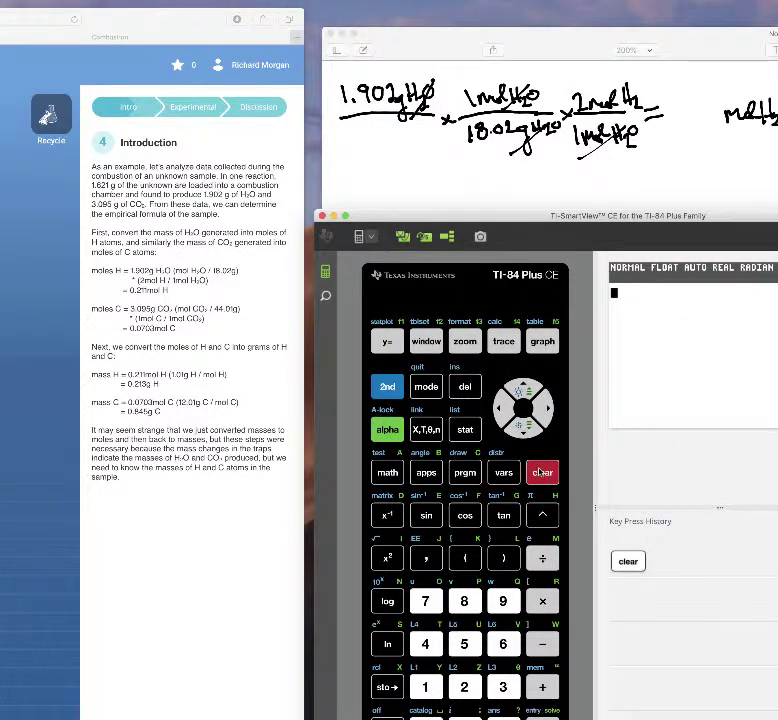
pyautogui.write('1.902')
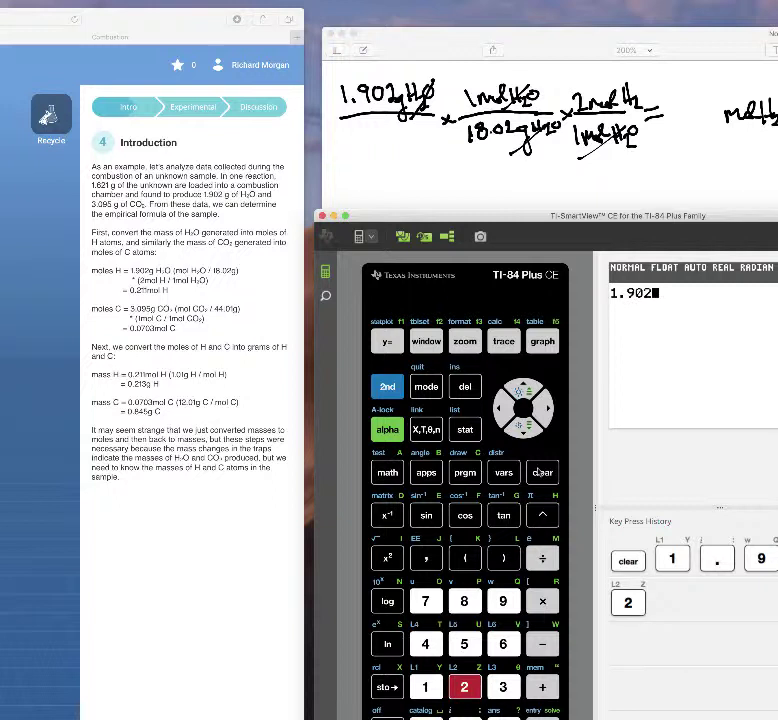
pyautogui.write('*2')
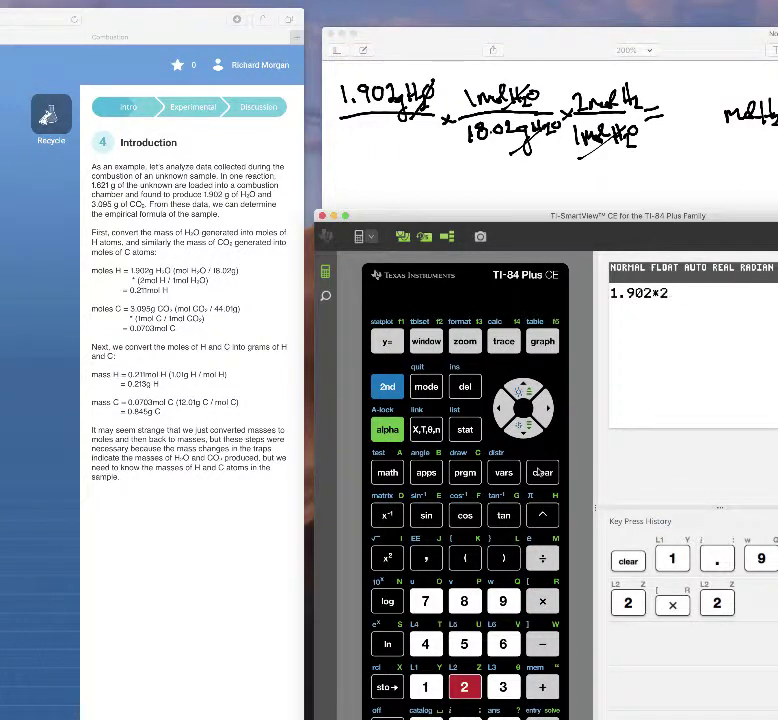
pyautogui.write('/18.02')
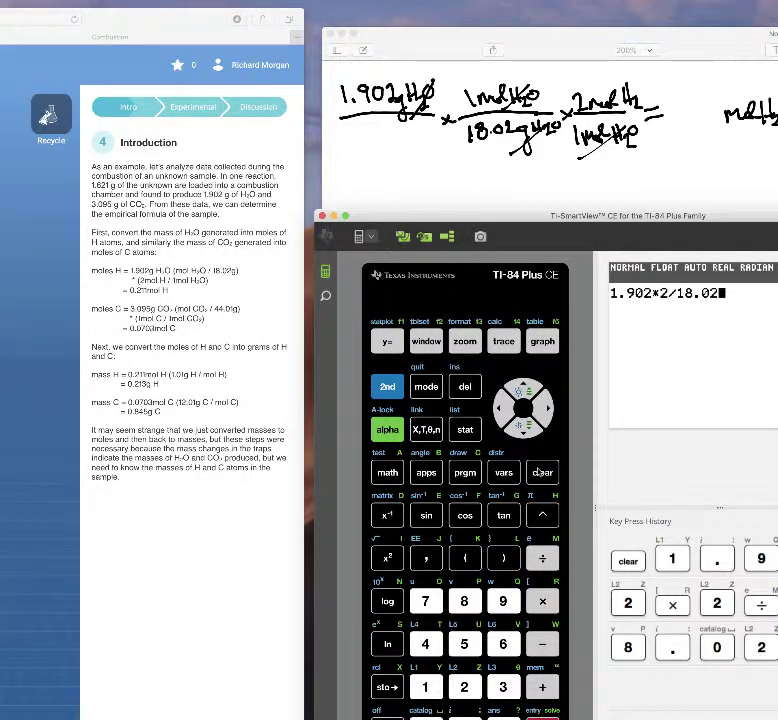
pyautogui.press('Return')
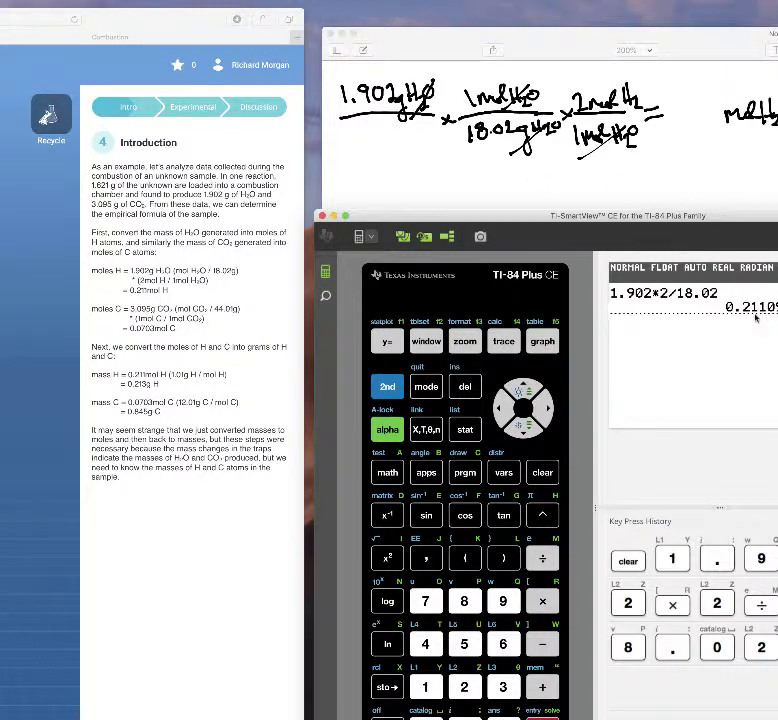
pyautogui.click(673, 110)
pyautogui.moveTo(676, 106); pyautogui.dragTo(705, 117)
# Step: Finish the 0.21 mol H result, circle it, and move it below the equation
pyautogui.click(688, 116)
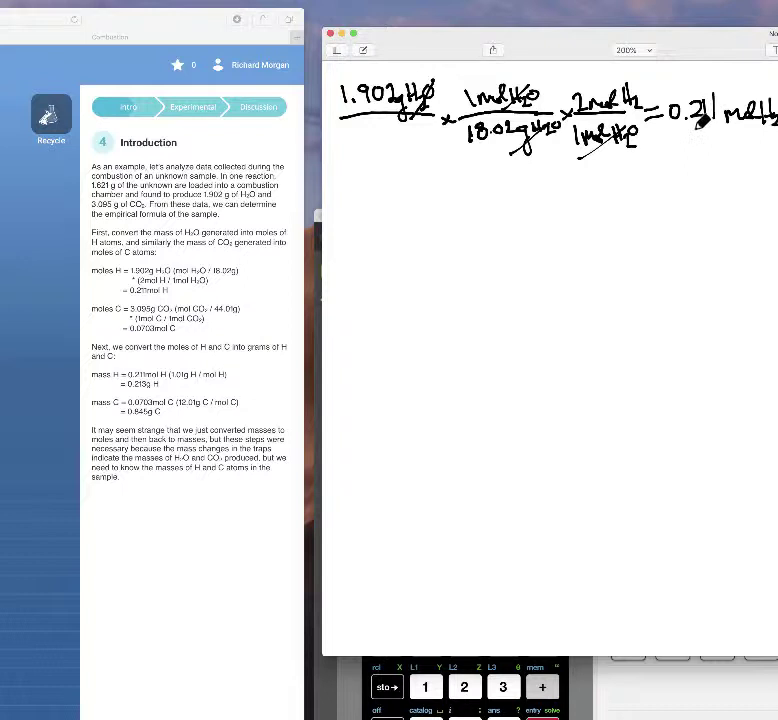
pyautogui.moveTo(721, 68); pyautogui.dragTo(748, 70)
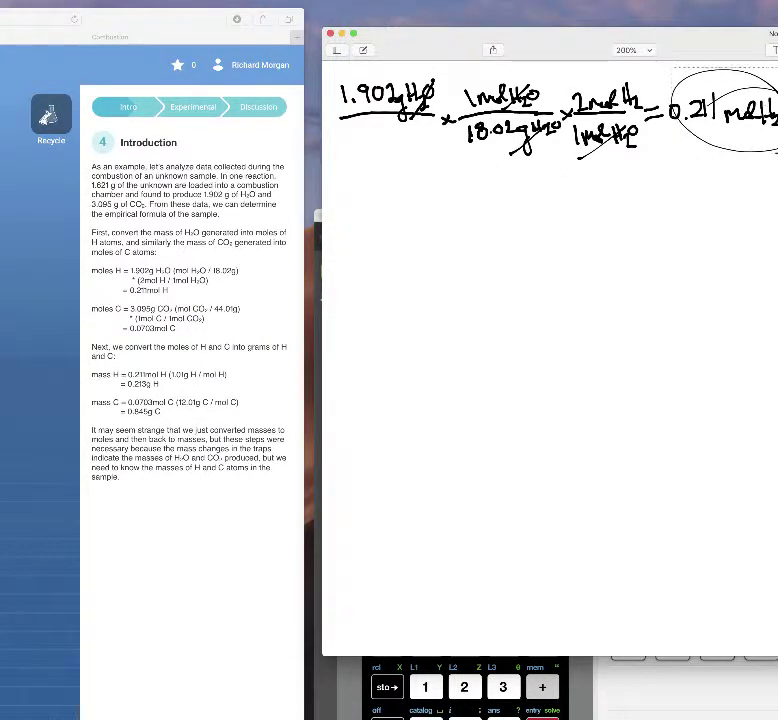
pyautogui.moveTo(745, 63); pyautogui.dragTo(662, 175)
pyautogui.moveTo(712, 143); pyautogui.dragTo(530, 261)
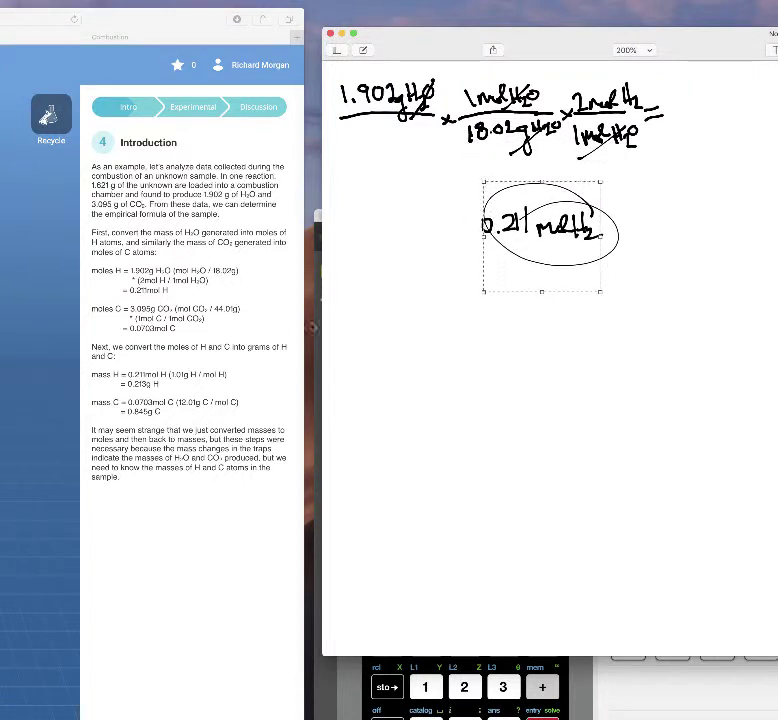
pyautogui.click(430, 282)
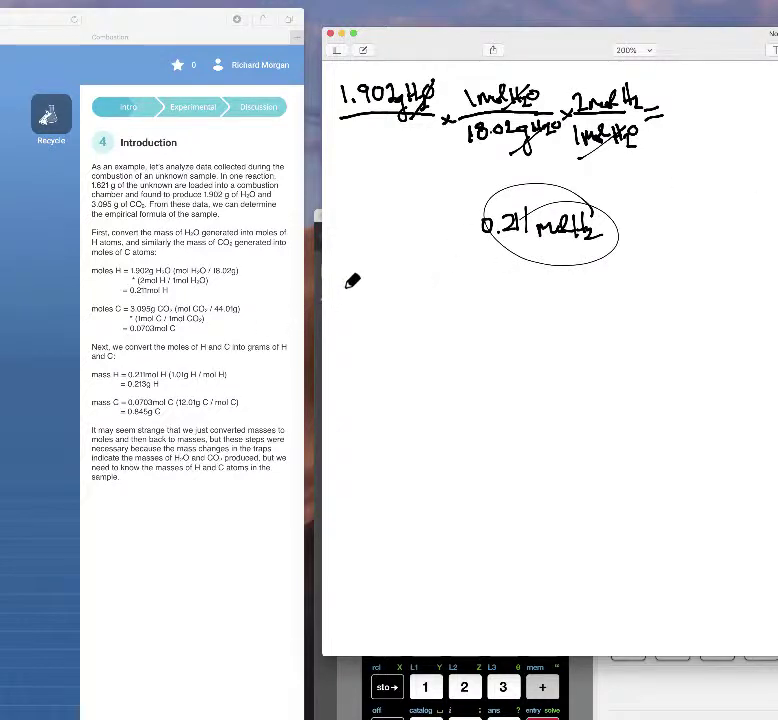
# Step: Rewrite 1.902g H₂O × 1 mol H₂O/18.02 g H₂O × 2 mol H₂/1 mol H₂O in red, underlined
pyautogui.moveTo(342, 288)
pyautogui.mouseDown()
pyautogui.moveTo(346, 303)
pyautogui.moveTo(376, 288)
pyautogui.moveTo(392, 297)
pyautogui.moveTo(417, 282)
pyautogui.moveTo(435, 295)
pyautogui.moveTo(445, 283)
pyautogui.moveTo(450, 306)
pyautogui.moveTo(466, 309)
pyautogui.moveTo(500, 300)
pyautogui.moveTo(463, 301)
pyautogui.moveTo(495, 298)
pyautogui.moveTo(516, 274)
pyautogui.moveTo(531, 271)
pyautogui.moveTo(527, 284)
pyautogui.mouseUp()
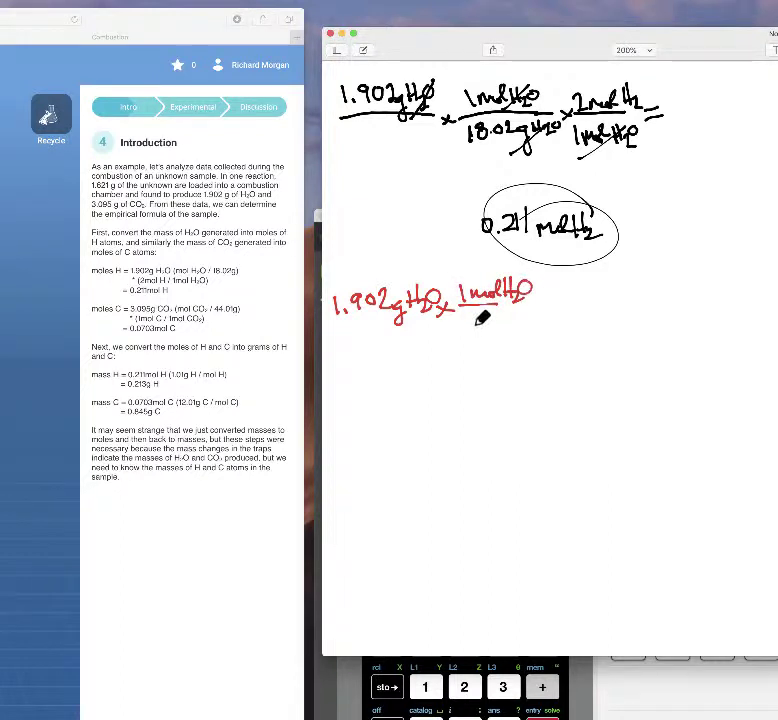
pyautogui.moveTo(476, 322)
pyautogui.mouseDown()
pyautogui.moveTo(475, 334)
pyautogui.moveTo(495, 318)
pyautogui.moveTo(524, 318)
pyautogui.moveTo(529, 334)
pyautogui.moveTo(545, 310)
pyautogui.moveTo(573, 307)
pyautogui.moveTo(566, 320)
pyautogui.moveTo(565, 301)
pyautogui.mouseUp()
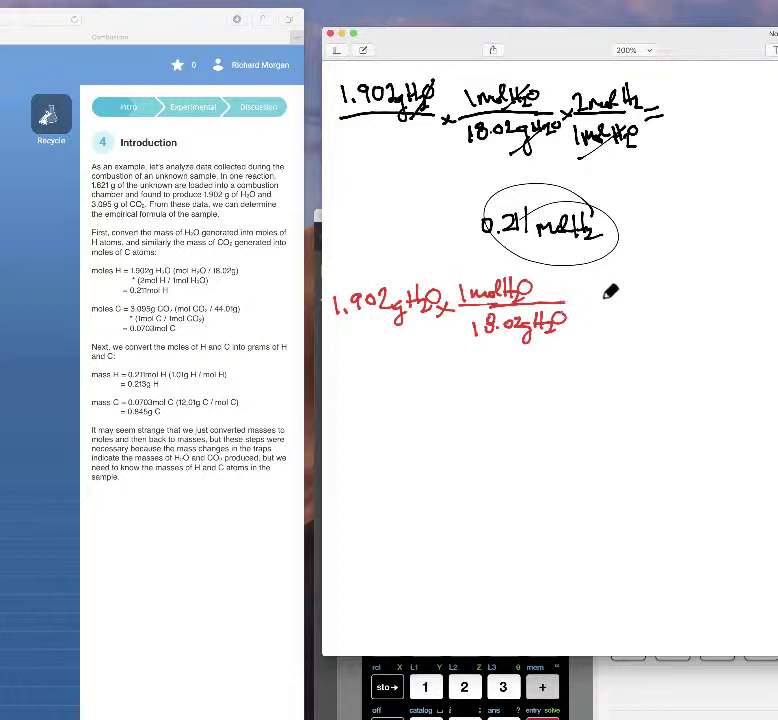
pyautogui.moveTo(580, 297); pyautogui.dragTo(591, 307)
pyautogui.moveTo(591, 297)
pyautogui.mouseDown()
pyautogui.moveTo(580, 307)
pyautogui.moveTo(656, 296)
pyautogui.moveTo(605, 322)
pyautogui.mouseUp()
pyautogui.moveTo(612, 320); pyautogui.dragTo(679, 312)
pyautogui.moveTo(624, 279)
pyautogui.mouseDown()
pyautogui.moveTo(606, 278)
pyautogui.moveTo(670, 270)
pyautogui.moveTo(674, 259)
pyautogui.moveTo(694, 288)
pyautogui.mouseUp()
pyautogui.moveTo(720, 345); pyautogui.dragTo(340, 362)
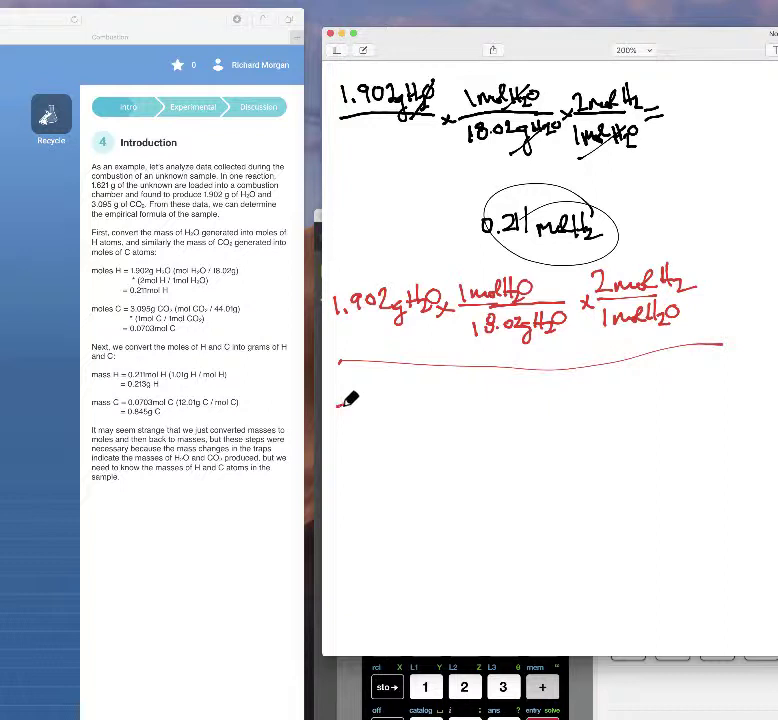
# Step: Write 3.095 CO₂ × 1 mol/44.01 g × 1 mol C/1 mol CO₂ in red, then hide the note
pyautogui.moveTo(340, 404)
pyautogui.mouseDown()
pyautogui.moveTo(372, 410)
pyautogui.moveTo(397, 398)
pyautogui.moveTo(431, 401)
pyautogui.moveTo(465, 391)
pyautogui.moveTo(478, 394)
pyautogui.moveTo(474, 410)
pyautogui.mouseUp()
pyautogui.moveTo(333, 437)
pyautogui.mouseDown()
pyautogui.moveTo(463, 420)
pyautogui.moveTo(494, 425)
pyautogui.mouseUp()
pyautogui.moveTo(494, 412)
pyautogui.mouseDown()
pyautogui.moveTo(482, 425)
pyautogui.moveTo(524, 410)
pyautogui.moveTo(582, 407)
pyautogui.mouseUp()
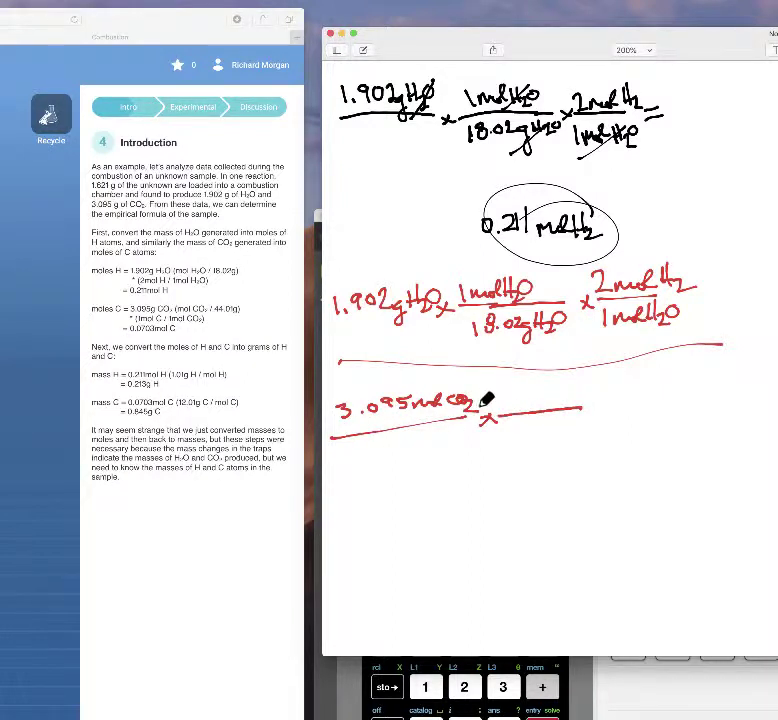
pyautogui.moveTo(517, 418)
pyautogui.mouseDown()
pyautogui.moveTo(510, 428)
pyautogui.moveTo(572, 420)
pyautogui.mouseUp()
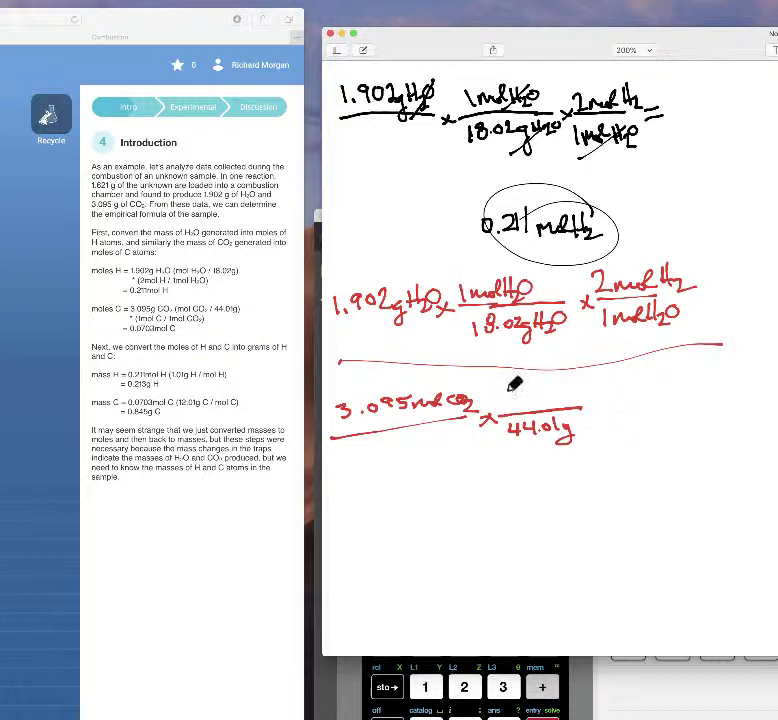
pyautogui.moveTo(514, 386)
pyautogui.mouseDown()
pyautogui.moveTo(528, 397)
pyautogui.moveTo(556, 391)
pyautogui.moveTo(546, 388)
pyautogui.moveTo(662, 394)
pyautogui.mouseUp()
pyautogui.moveTo(606, 407)
pyautogui.mouseDown()
pyautogui.moveTo(606, 418)
pyautogui.moveTo(665, 400)
pyautogui.moveTo(689, 402)
pyautogui.moveTo(685, 421)
pyautogui.mouseUp()
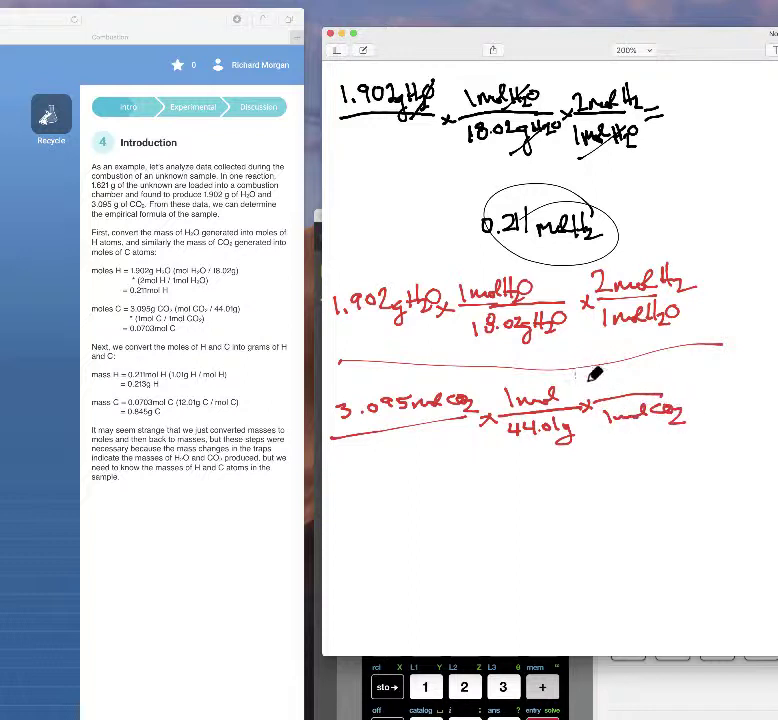
pyautogui.moveTo(594, 376)
pyautogui.mouseDown()
pyautogui.moveTo(670, 365)
pyautogui.moveTo(667, 385)
pyautogui.moveTo(702, 384)
pyautogui.moveTo(702, 396)
pyautogui.moveTo(762, 373)
pyautogui.moveTo(757, 394)
pyautogui.mouseUp()
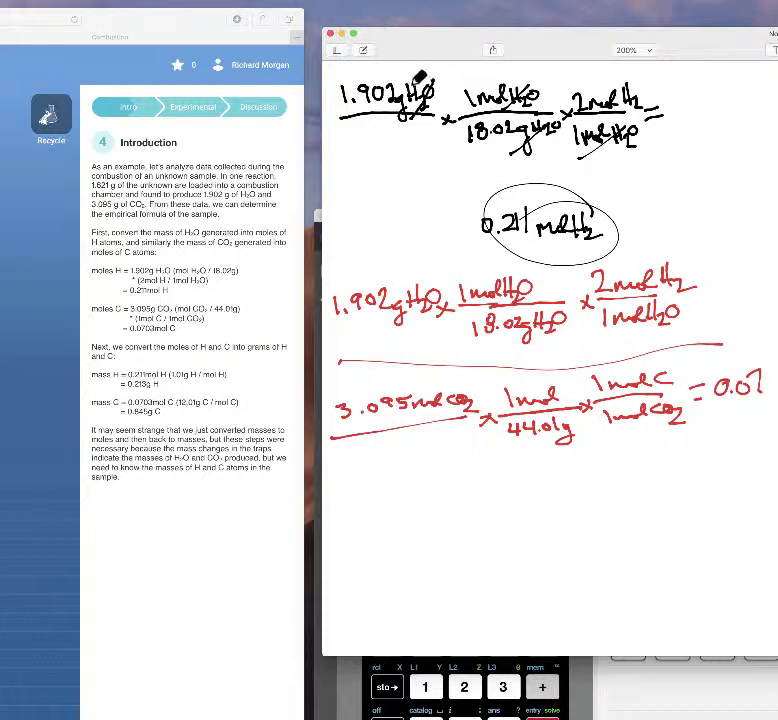
pyautogui.moveTo(433, 37); pyautogui.dragTo(445, 33)
pyautogui.press('super+h')
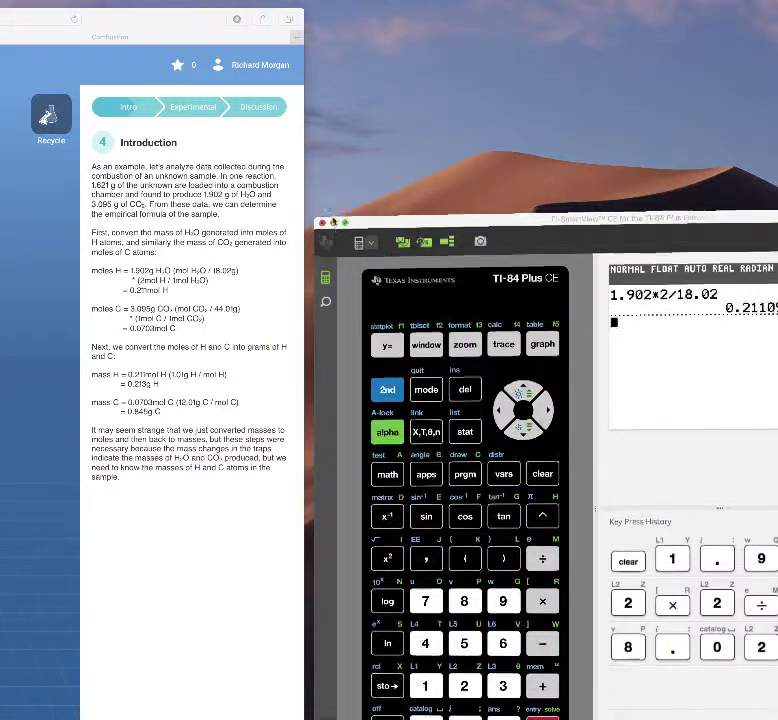
# Step: Hide the calculator, bring the Combustion lab into view, and advance to Introduction page 5
pyautogui.press('super+h')
pyautogui.moveTo(101, 15); pyautogui.dragTo(575, 14)
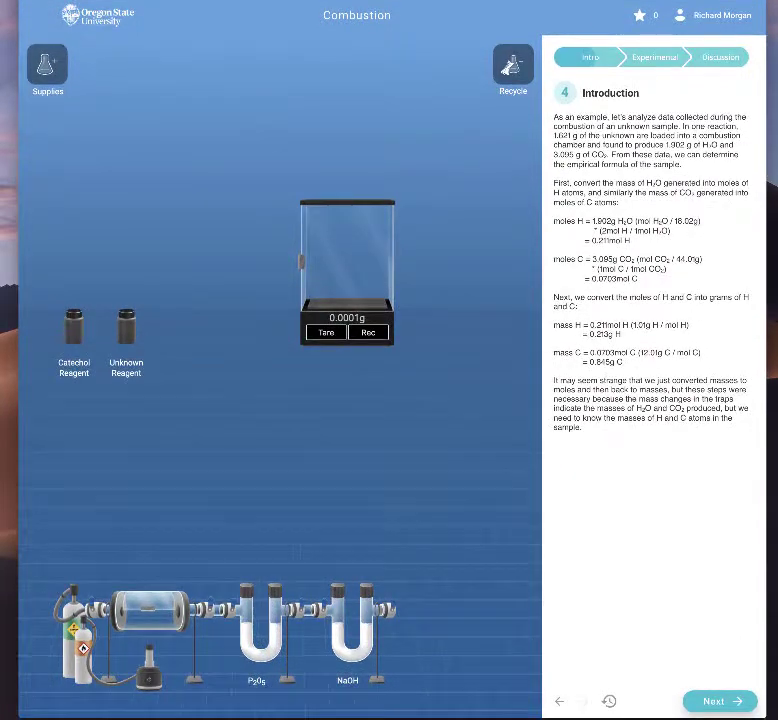
pyautogui.click(712, 701)
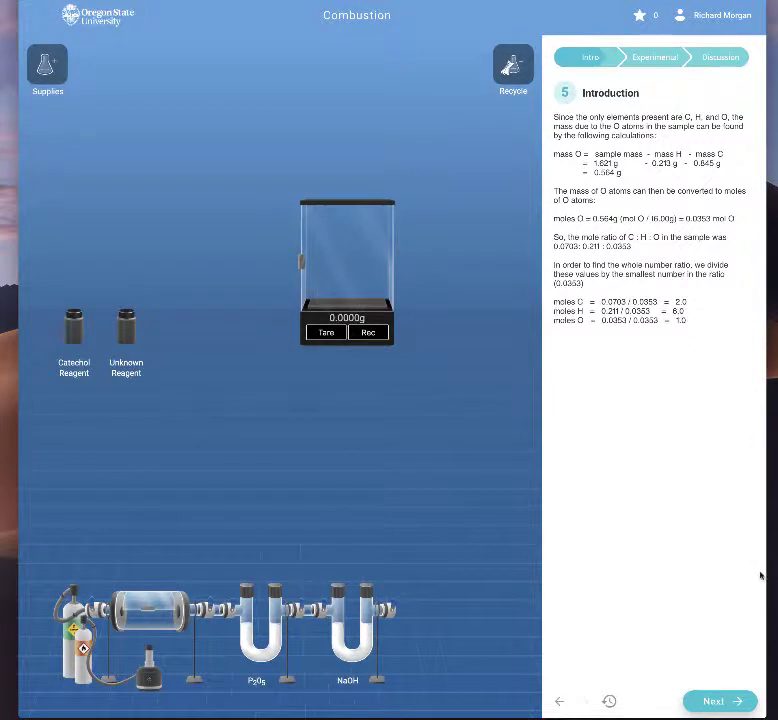
# Step: Page through introduction steps 6–8 to reach Experimental step 9 on weighing the NaOH trap
pyautogui.click(716, 702)
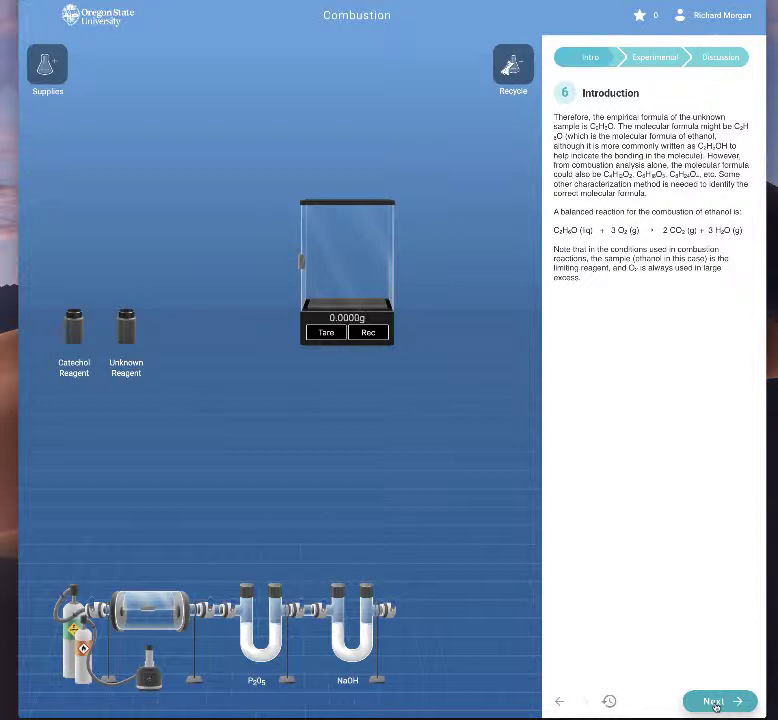
pyautogui.click(715, 704)
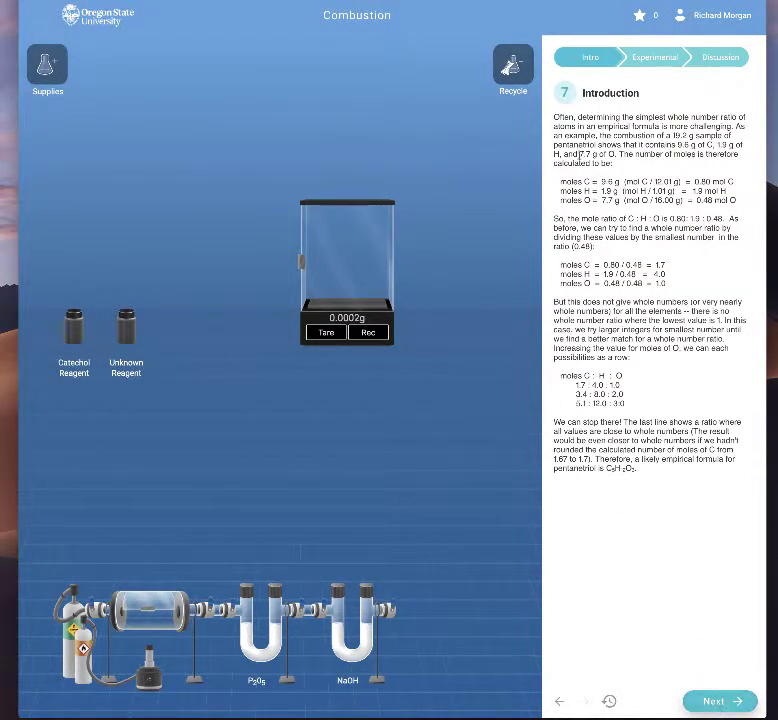
pyautogui.click(717, 700)
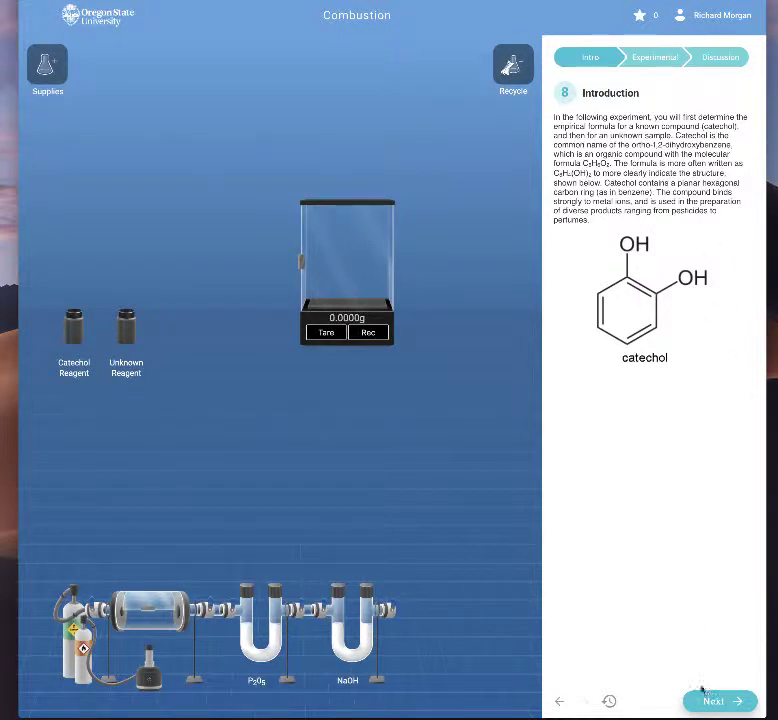
pyautogui.click(736, 701)
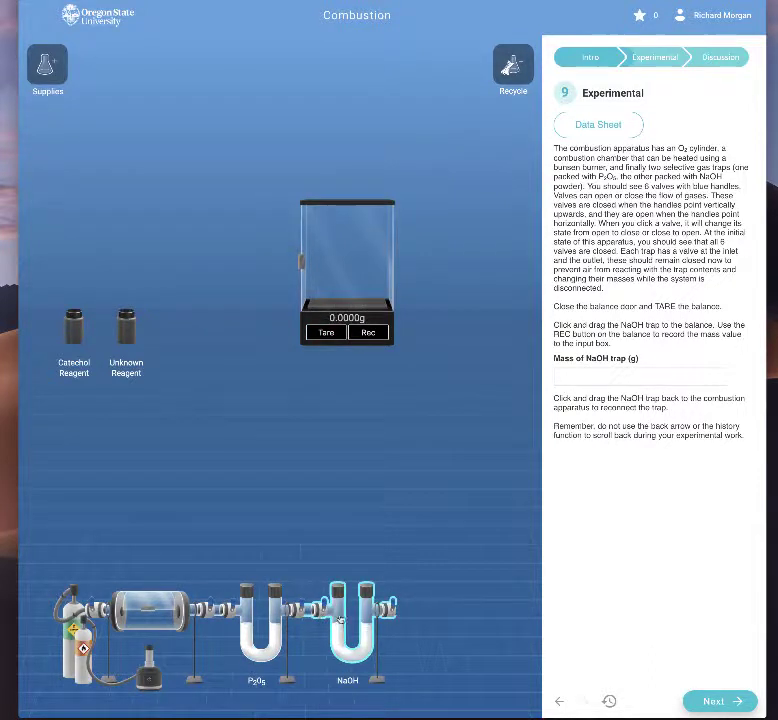
# Step: Weigh the NaOH trap, record 34.1198 g, and return it to the apparatus
pyautogui.click(301, 261)
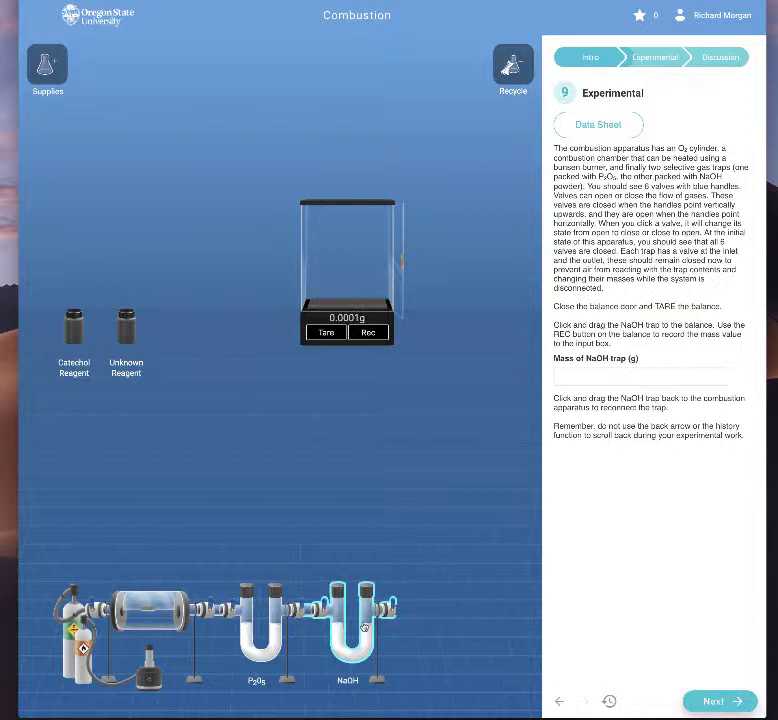
pyautogui.moveTo(360, 650); pyautogui.dragTo(335, 262)
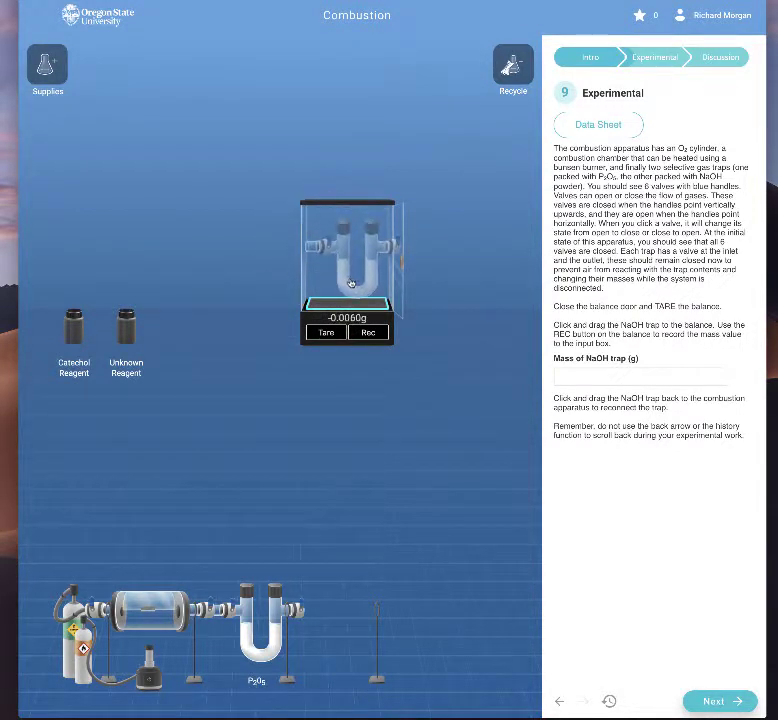
pyautogui.click(400, 262)
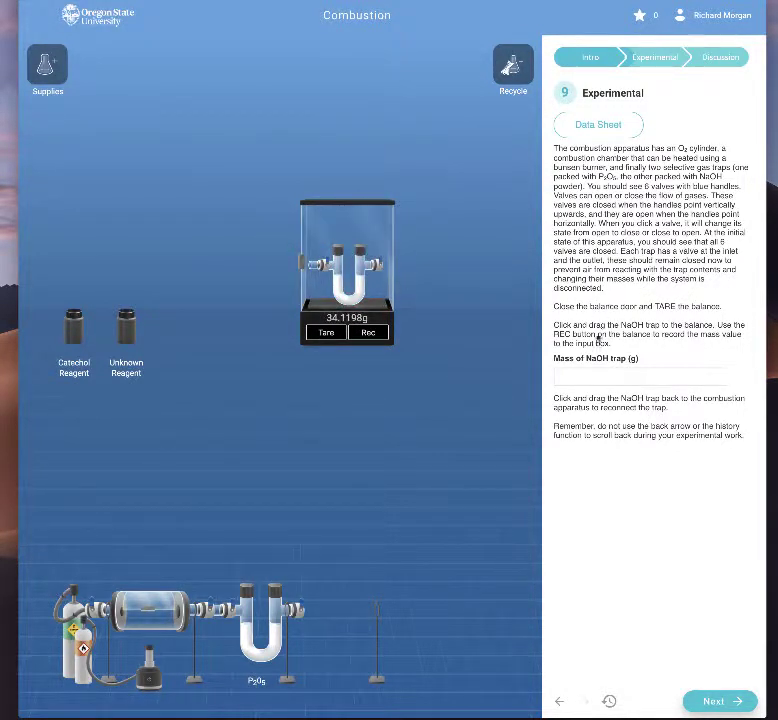
pyautogui.click(369, 332)
pyautogui.click(711, 700)
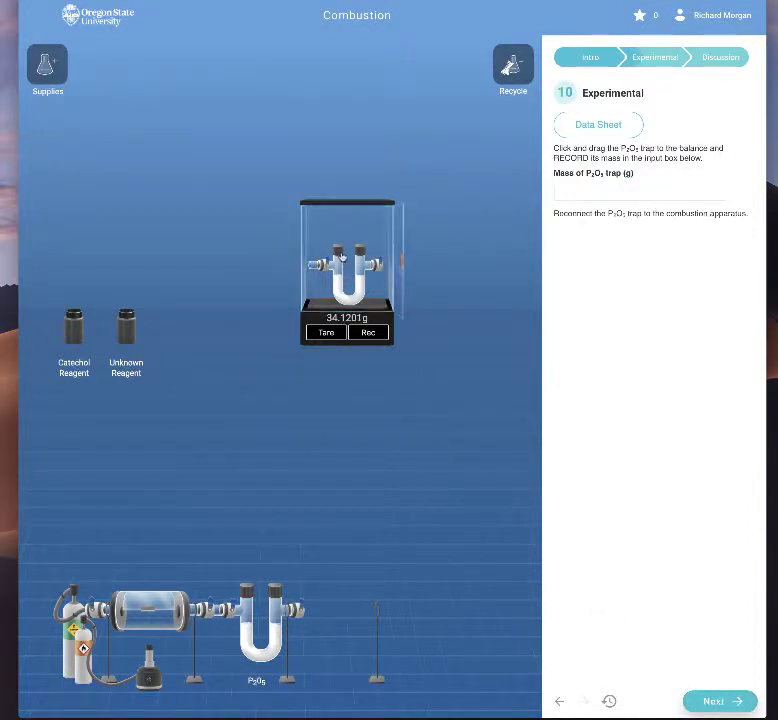
pyautogui.moveTo(347, 270); pyautogui.dragTo(380, 650)
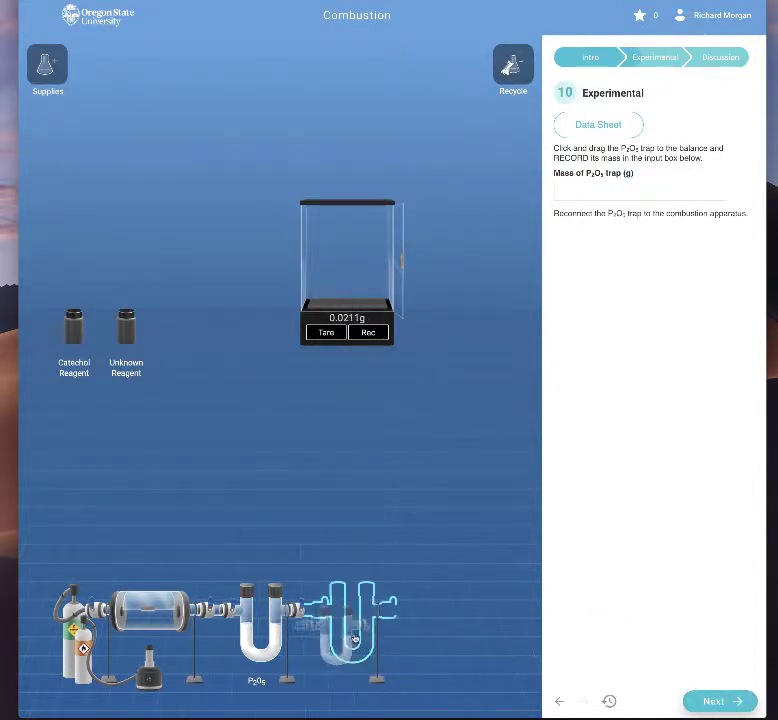
# Step: Weigh the P2O5 trap, record 38.3333 g, and reconnect it to the apparatus
pyautogui.click(377, 334)
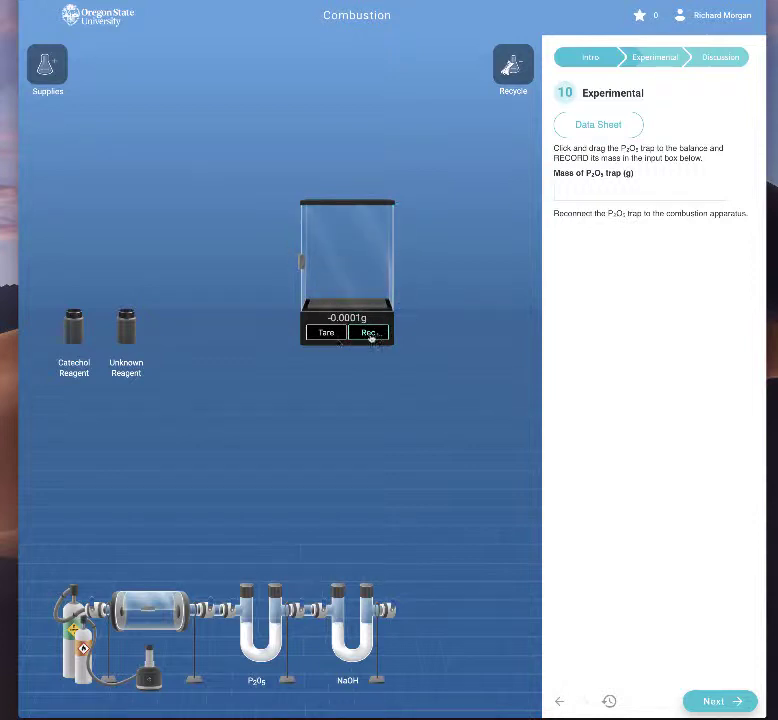
pyautogui.click(300, 261)
pyautogui.moveTo(277, 606); pyautogui.dragTo(364, 234)
pyautogui.click(394, 244)
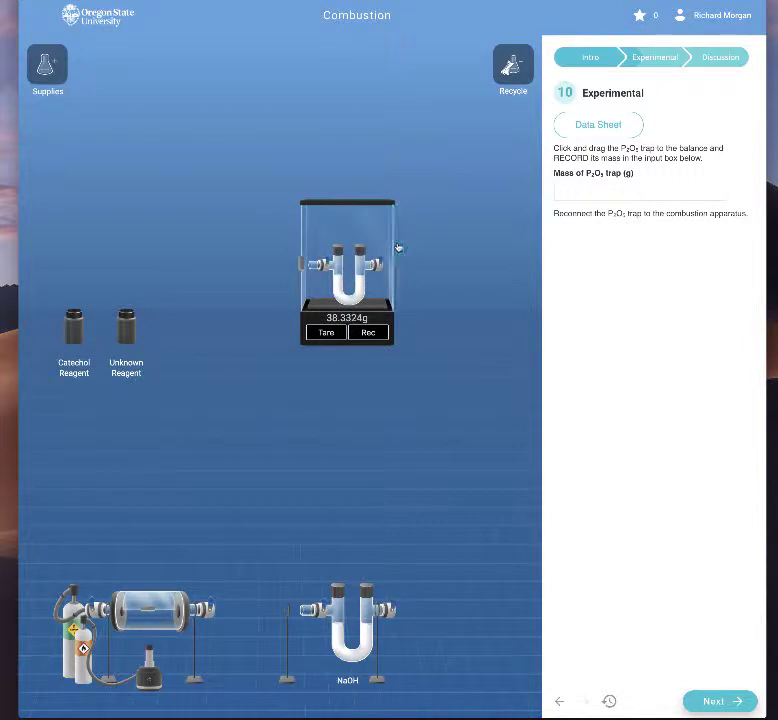
pyautogui.click(366, 335)
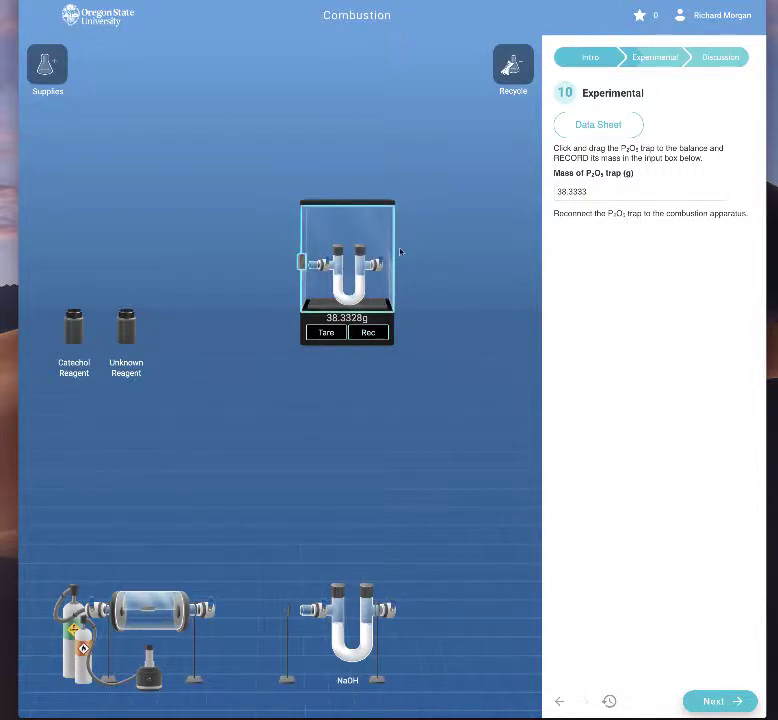
pyautogui.click(348, 267)
pyautogui.moveTo(348, 267); pyautogui.dragTo(257, 599)
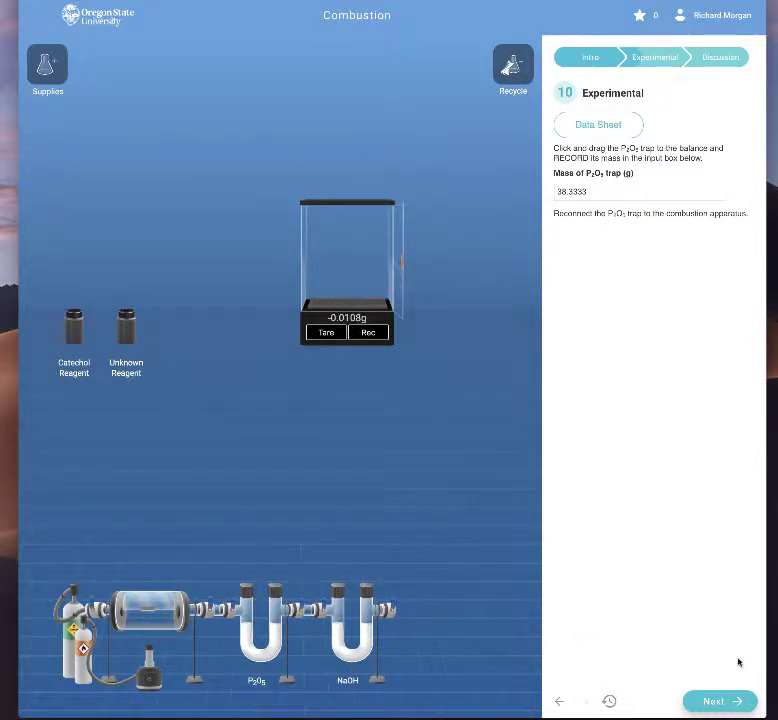
# Step: Put a weigh boat on the balance and hold a catechol-filled scoopula over it
pyautogui.click(722, 701)
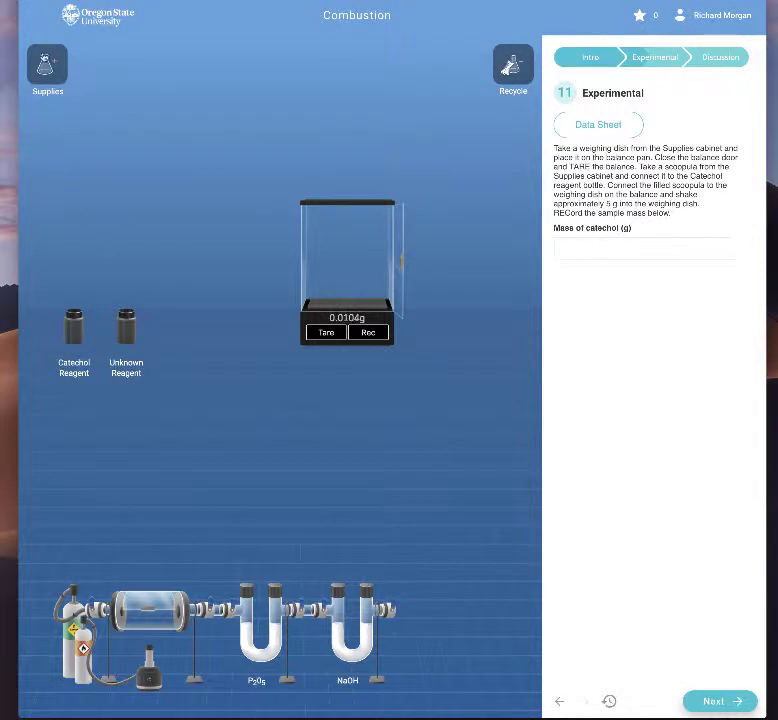
pyautogui.click(35, 46)
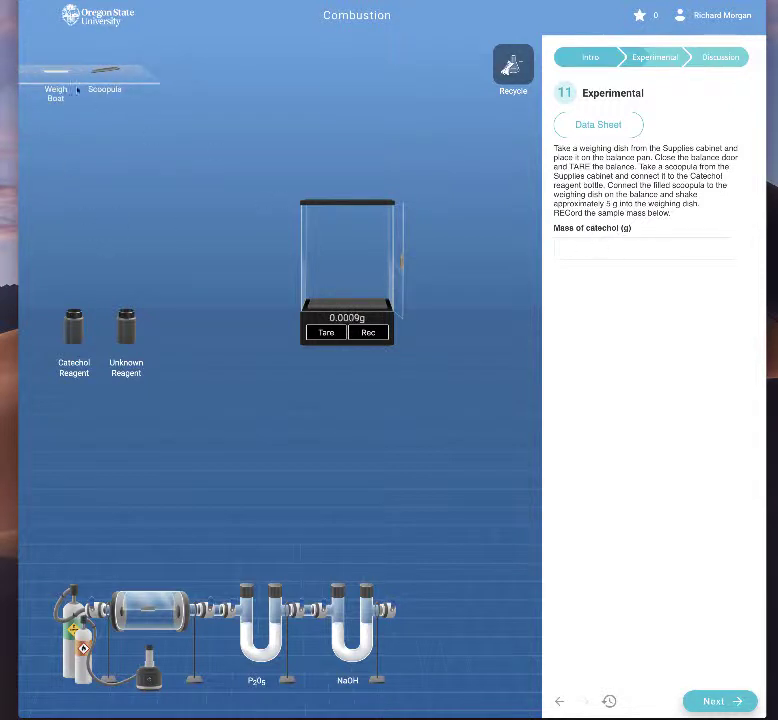
pyautogui.moveTo(49, 74); pyautogui.dragTo(325, 215)
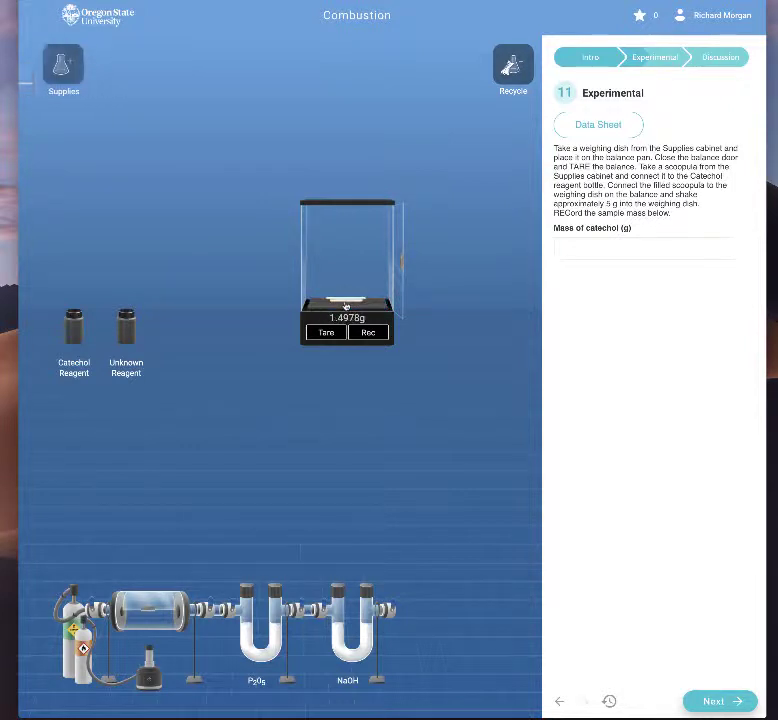
pyautogui.click(45, 64)
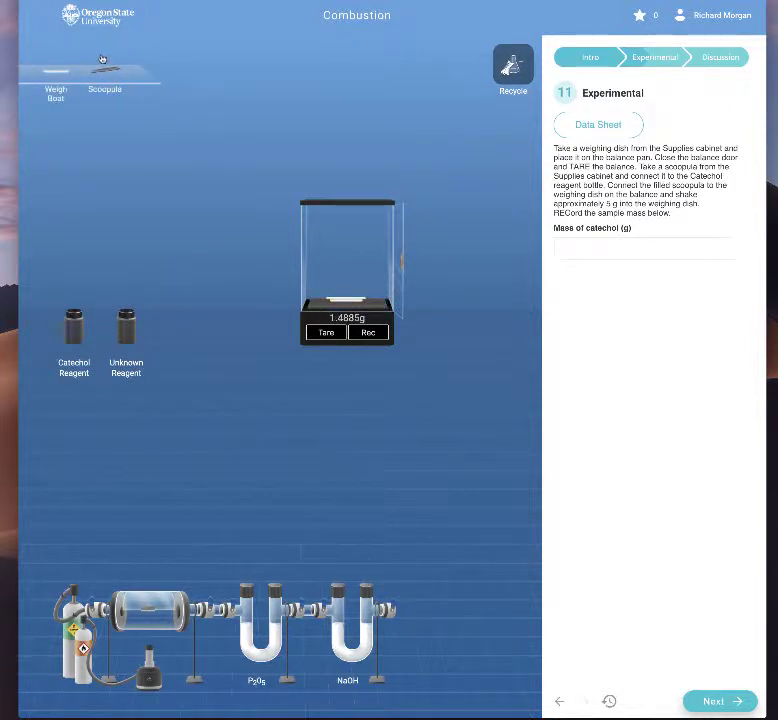
pyautogui.moveTo(110, 73); pyautogui.dragTo(72, 325)
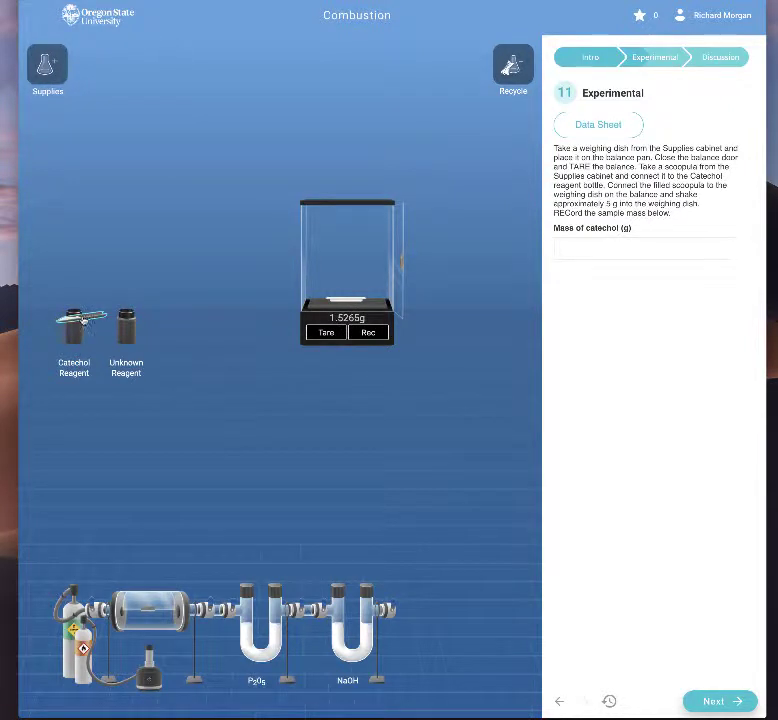
pyautogui.moveTo(72, 325); pyautogui.dragTo(371, 268)
pyautogui.moveTo(80, 318); pyautogui.dragTo(362, 296)
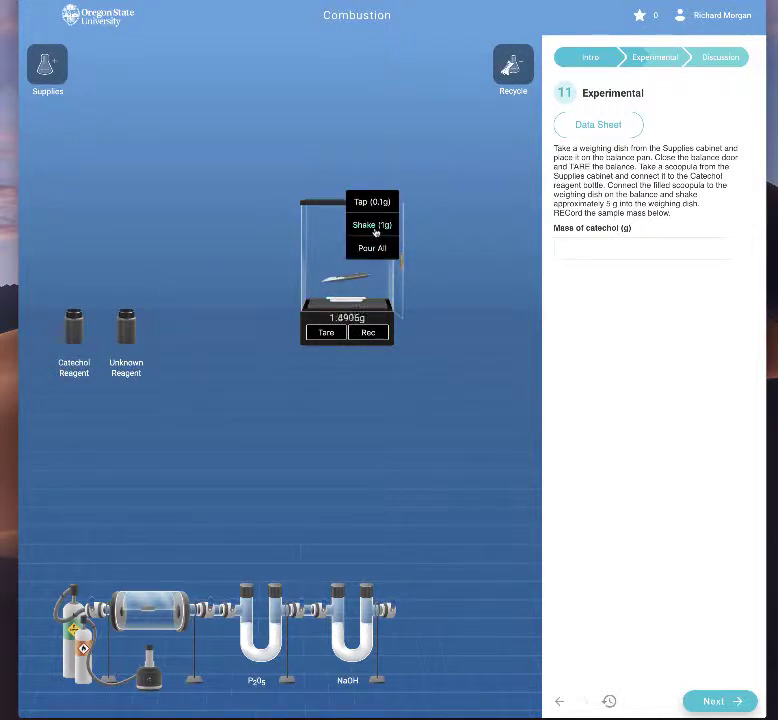
# Step: Shake and tap catechol into the dish to about 5 g, discard the scoopula, and record 4.9557 g
pyautogui.click(373, 227)
pyautogui.click(373, 227)
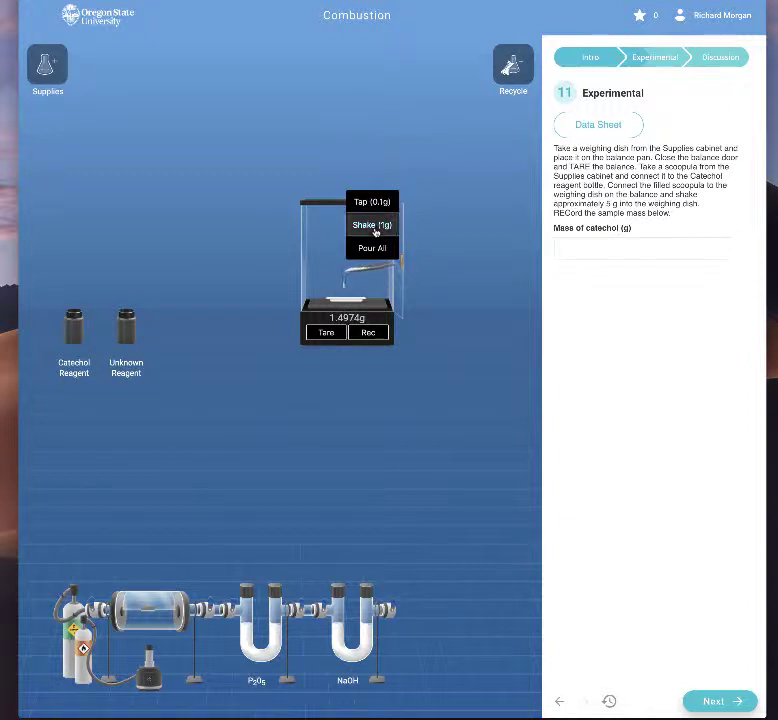
pyautogui.click(375, 230)
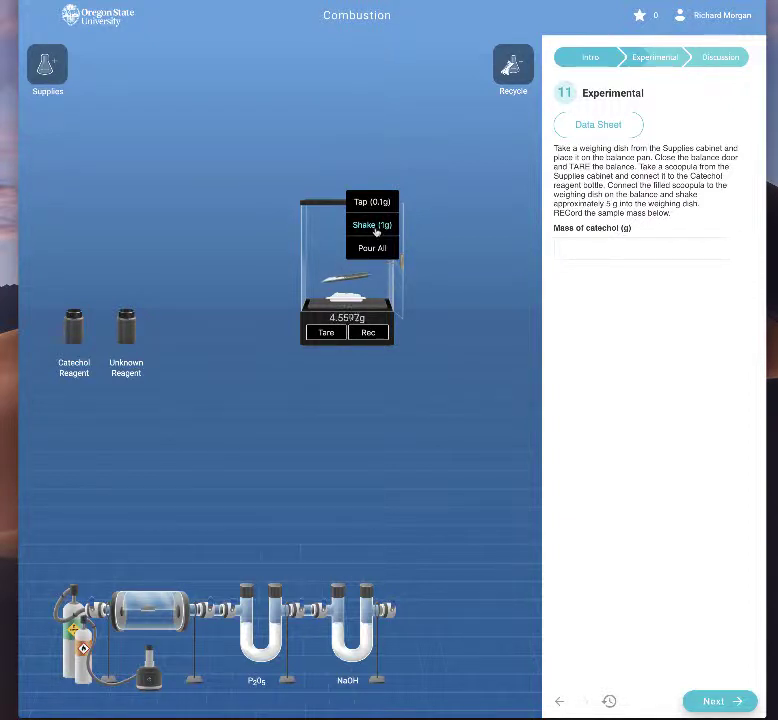
pyautogui.click(375, 203)
pyautogui.click(376, 210)
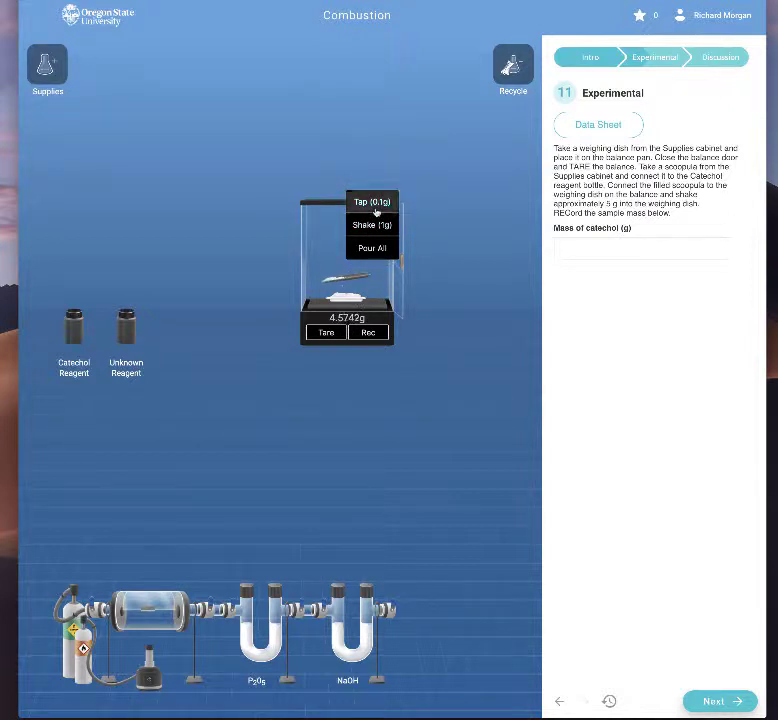
pyautogui.click(376, 210)
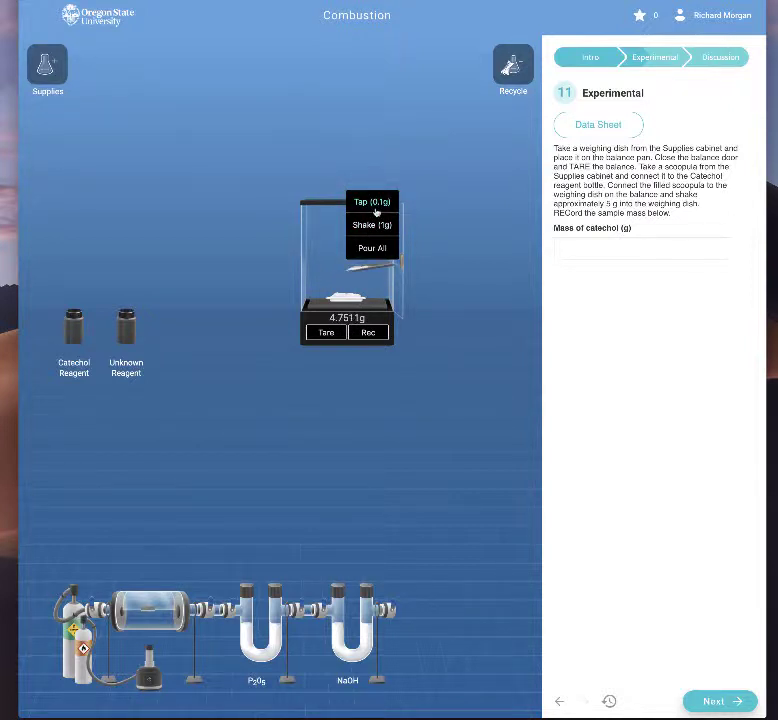
pyautogui.click(376, 210)
pyautogui.click(376, 210)
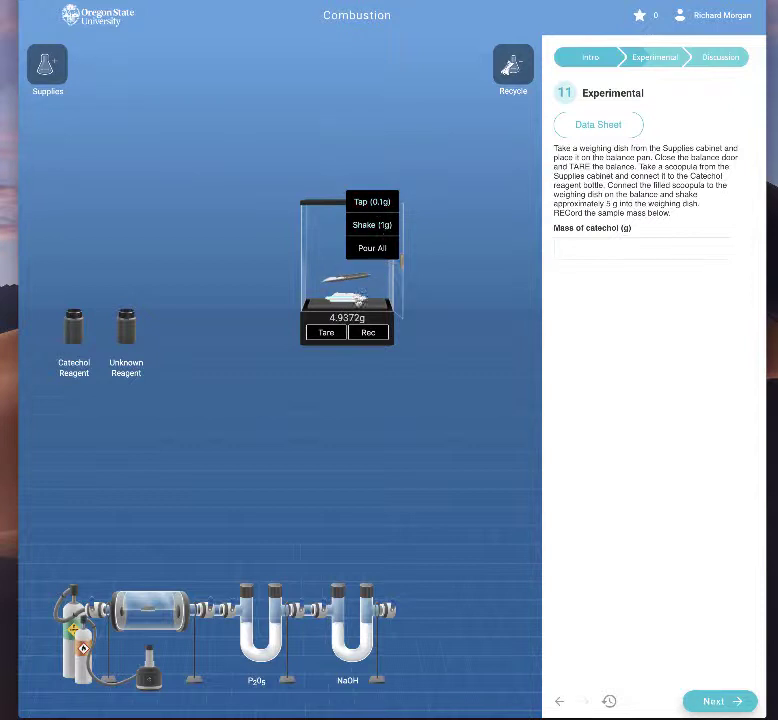
pyautogui.moveTo(352, 280); pyautogui.dragTo(512, 68)
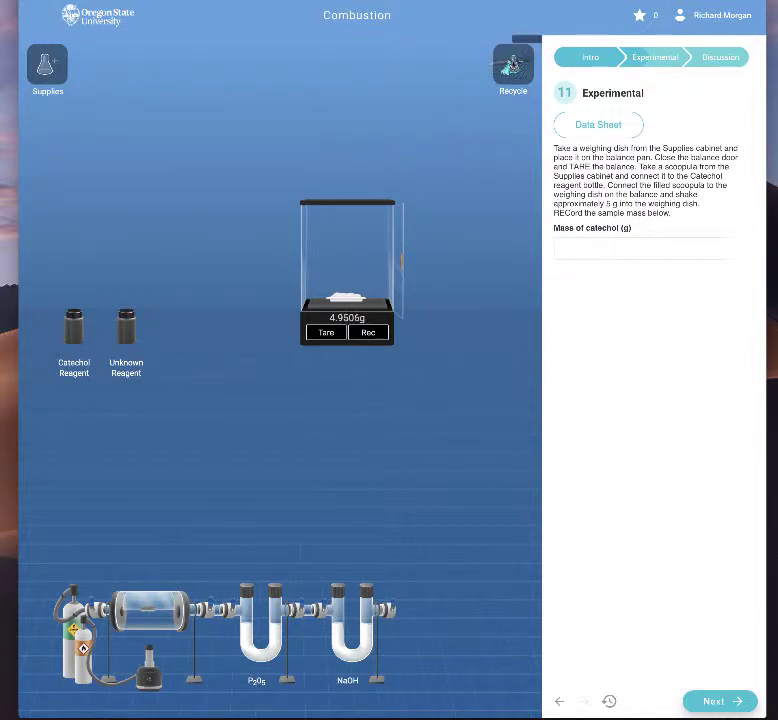
pyautogui.click(395, 286)
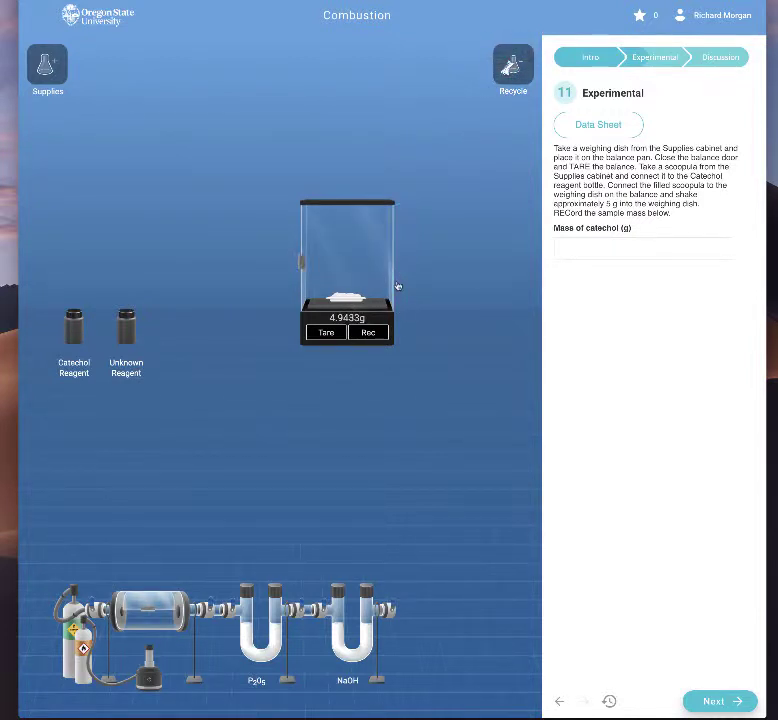
pyautogui.click(369, 334)
# Step: Load the catechol into the chamber, recycle the empty dish, close the lid, and open both gas valves
pyautogui.click(713, 700)
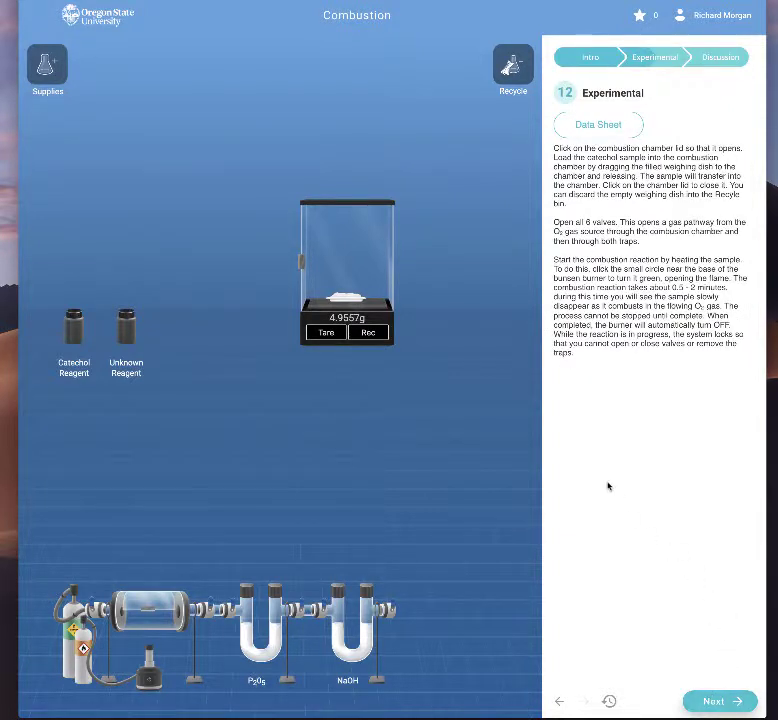
pyautogui.click(150, 600)
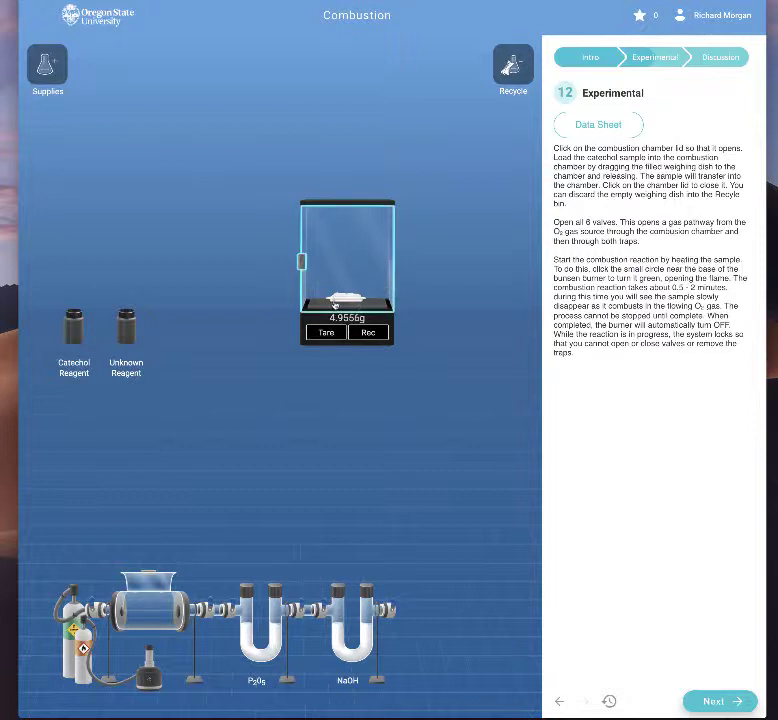
pyautogui.moveTo(347, 298); pyautogui.dragTo(155, 598)
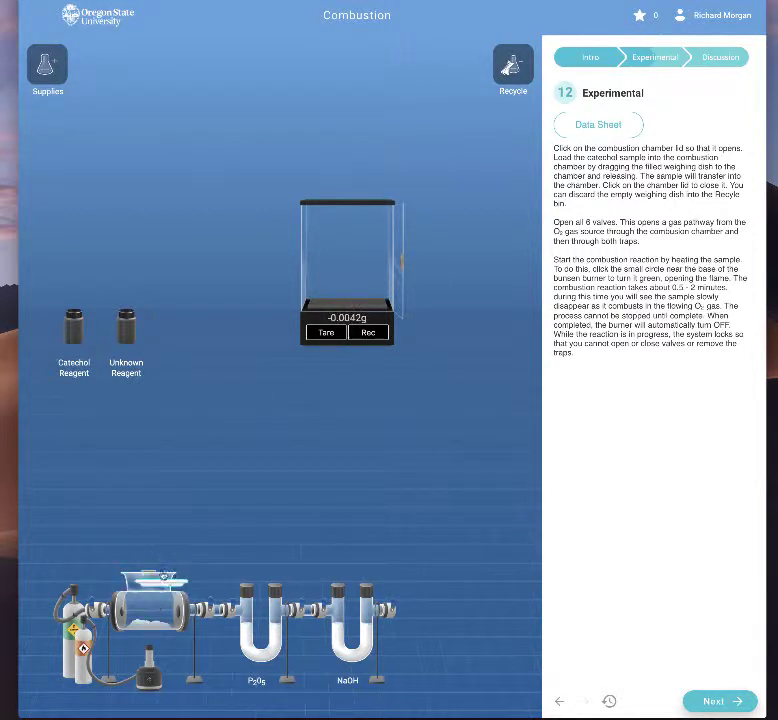
pyautogui.moveTo(170, 585); pyautogui.dragTo(518, 52)
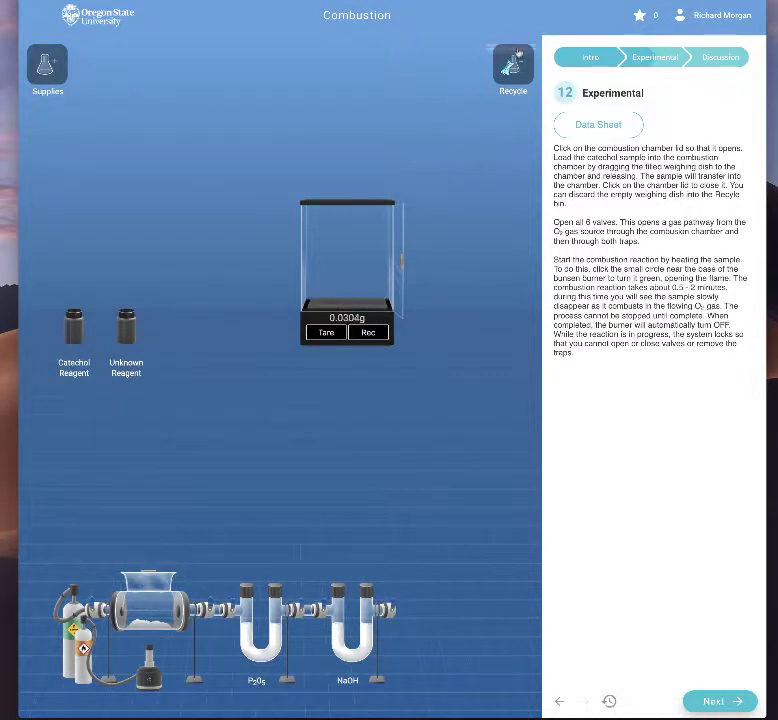
pyautogui.click(398, 245)
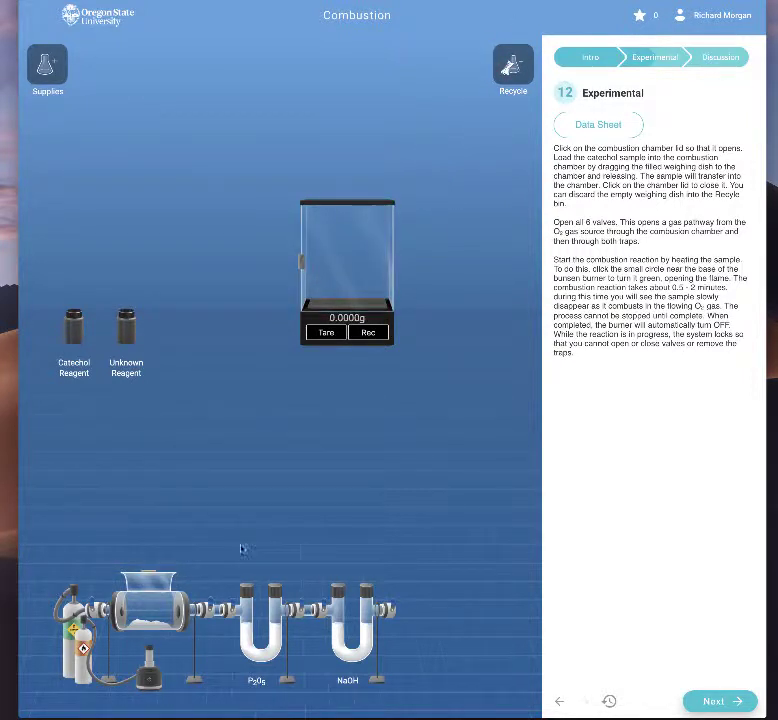
pyautogui.click(148, 584)
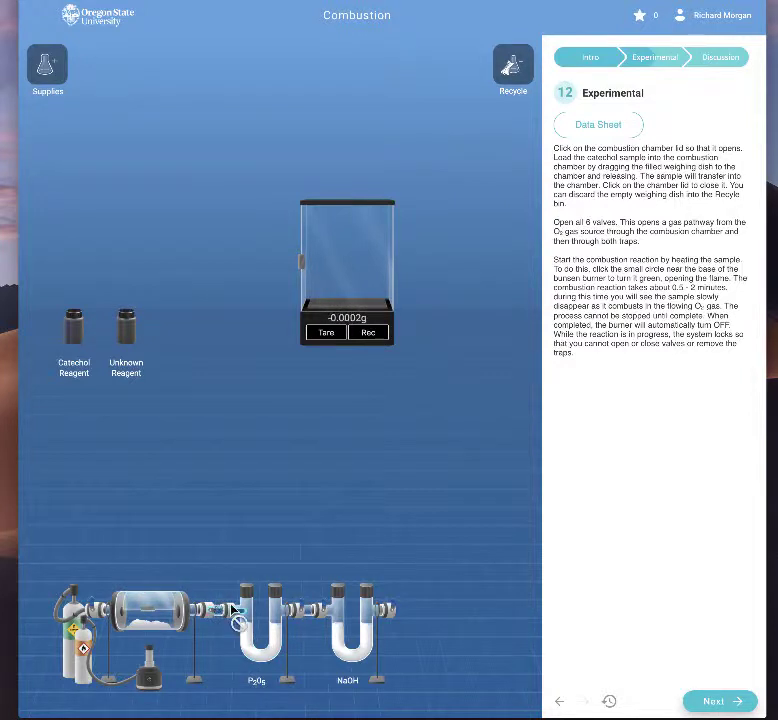
pyautogui.click(300, 610)
pyautogui.click(331, 609)
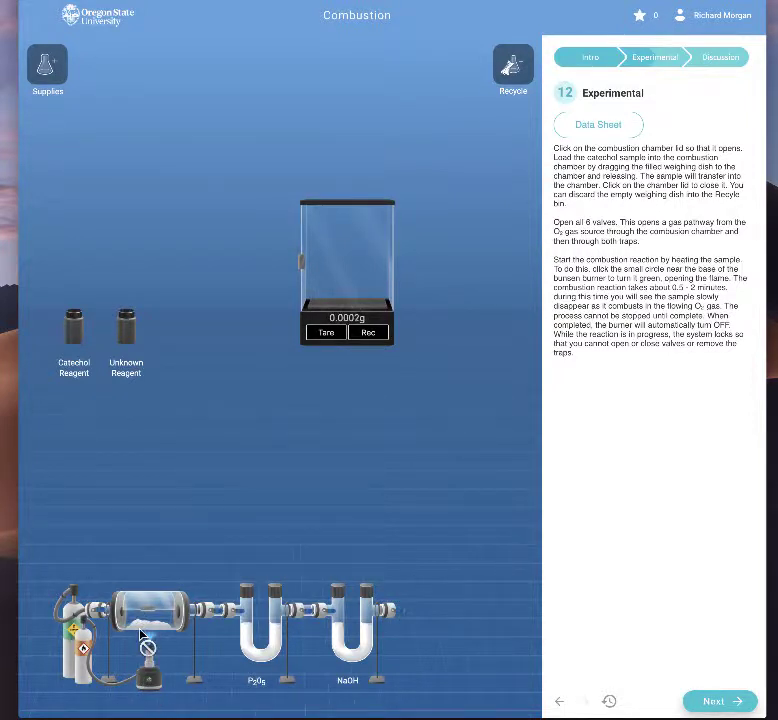
# Step: Ignite the burner under the catechol-loaded combustion chamber
pyautogui.click(147, 645)
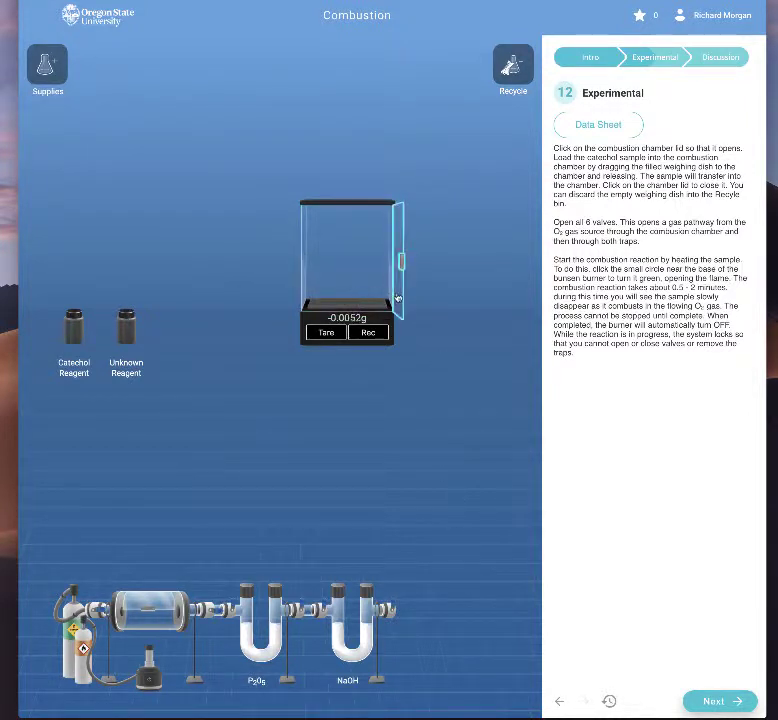
# Step: Weigh the NaOH trap after combustion, record 42.3982 g, and return it to its stand
pyautogui.click(728, 699)
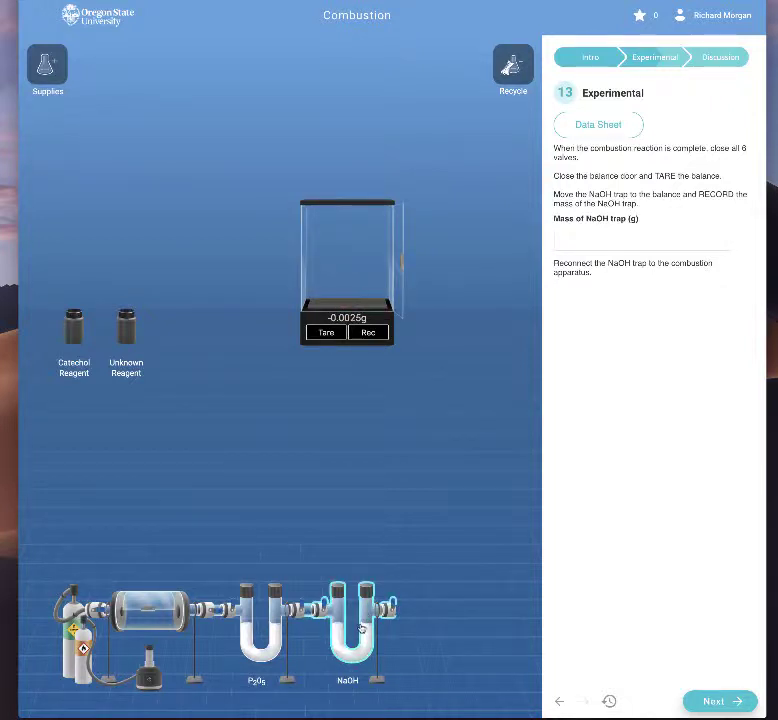
pyautogui.moveTo(352, 615); pyautogui.dragTo(340, 280)
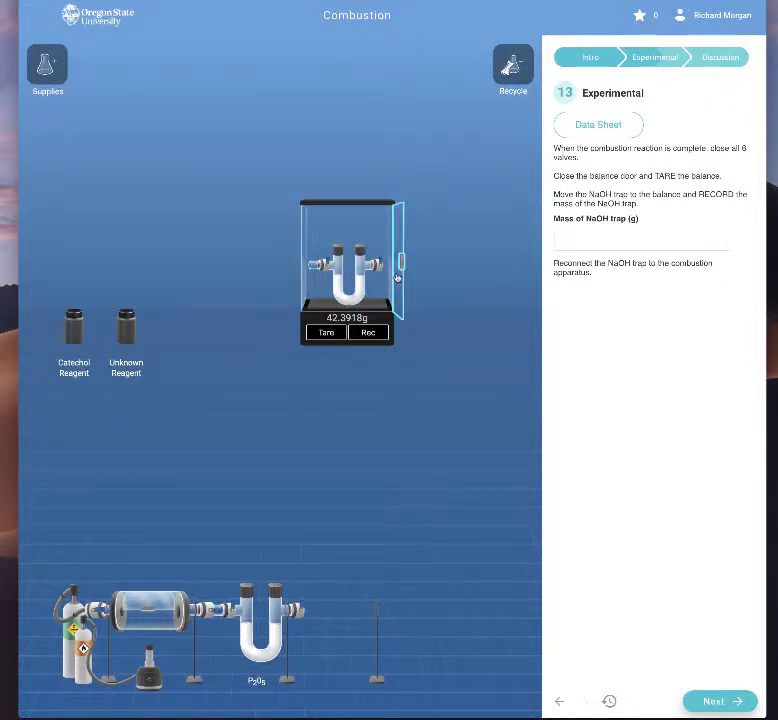
pyautogui.click(402, 290)
pyautogui.click(371, 339)
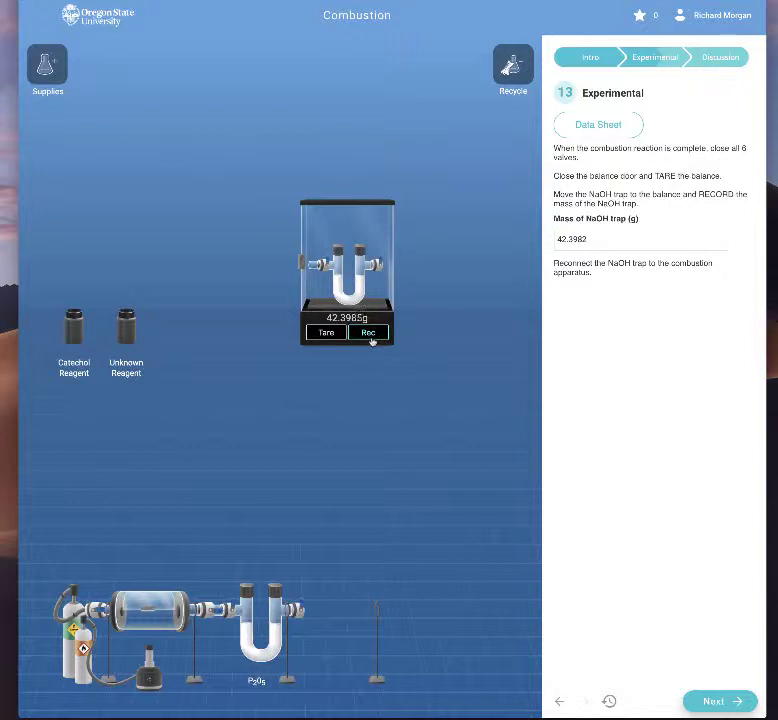
pyautogui.moveTo(348, 275); pyautogui.dragTo(354, 648)
pyautogui.click(716, 702)
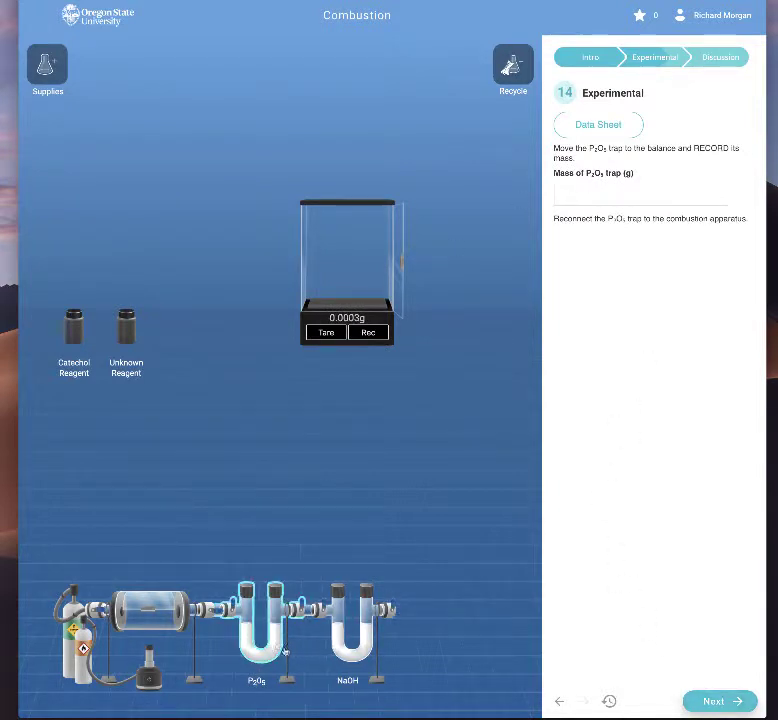
# Step: Weigh the P₂O₅ trap after combustion, record 40.0264 g, and return it to the apparatus
pyautogui.moveTo(284, 652); pyautogui.dragTo(399, 284)
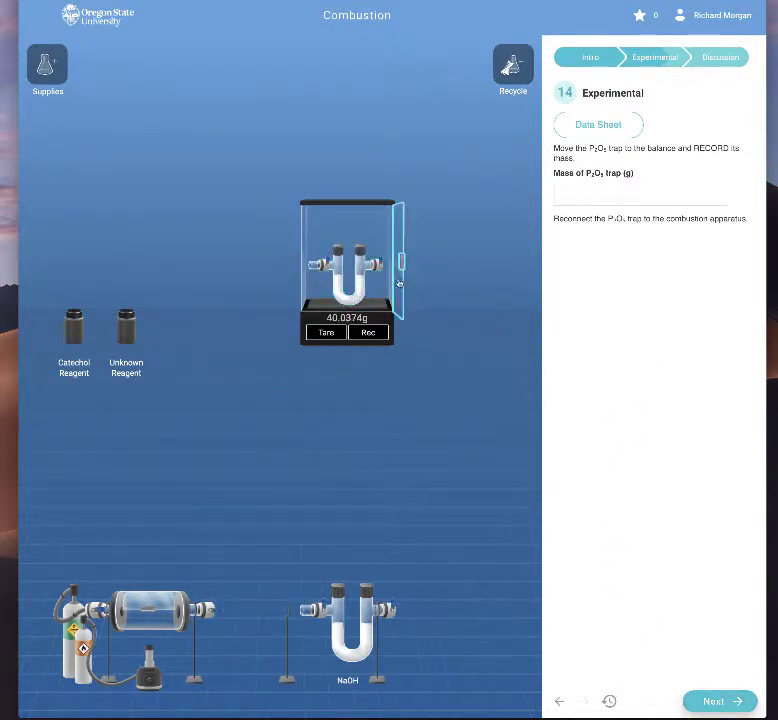
pyautogui.click(399, 284)
pyautogui.click(368, 332)
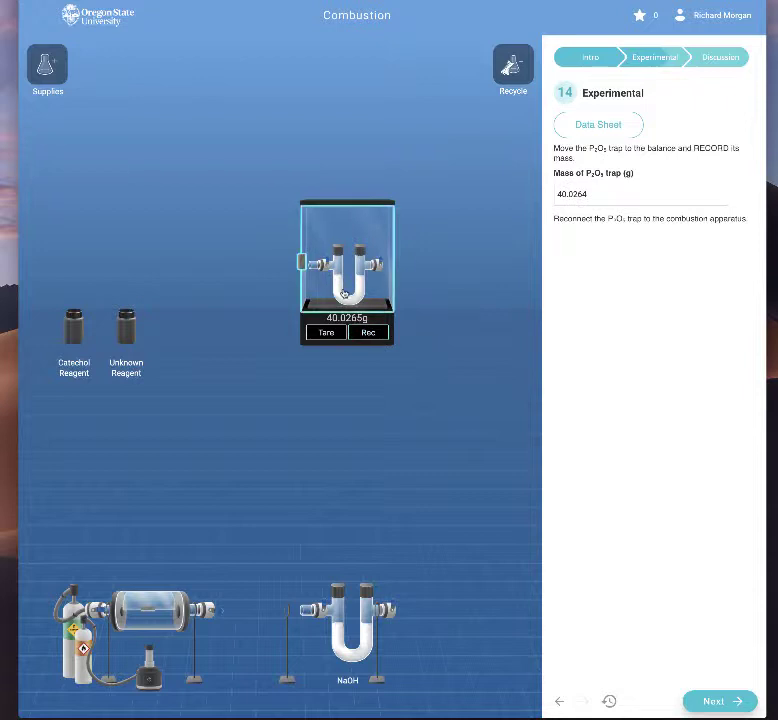
pyautogui.moveTo(344, 293); pyautogui.dragTo(265, 614)
pyautogui.click(731, 701)
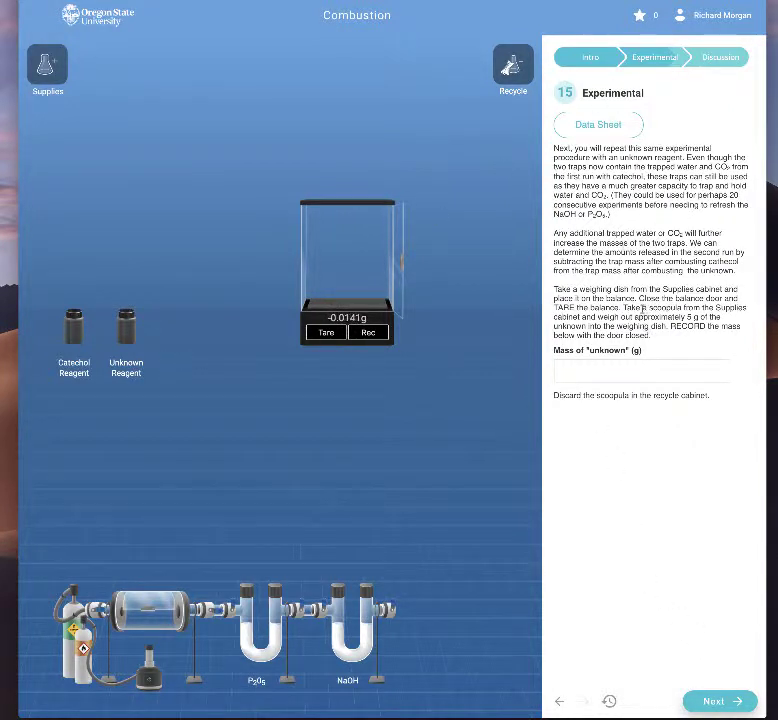
# Step: Show the data sheet of the five recorded masses and bring up TI-SmartView CE
pyautogui.click(586, 126)
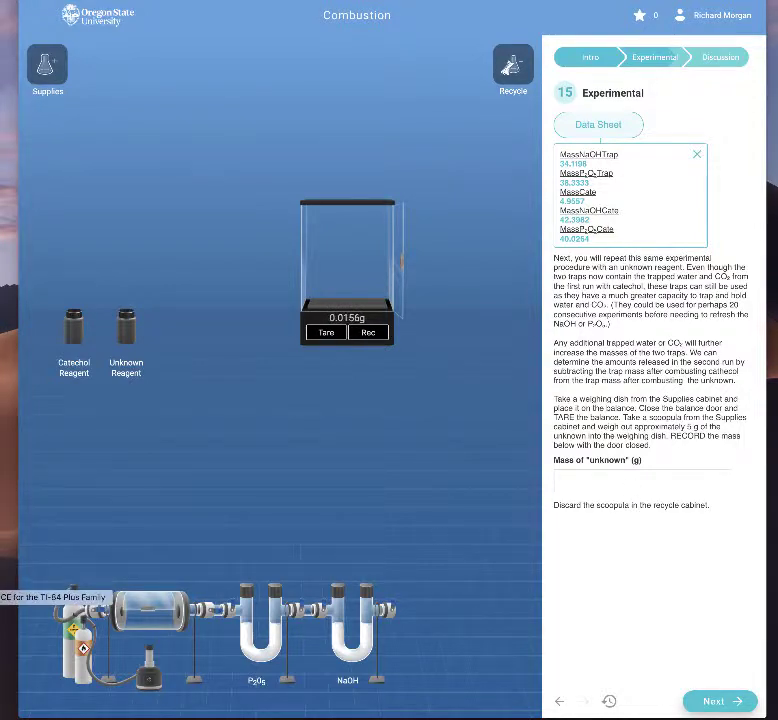
pyautogui.click(4, 357)
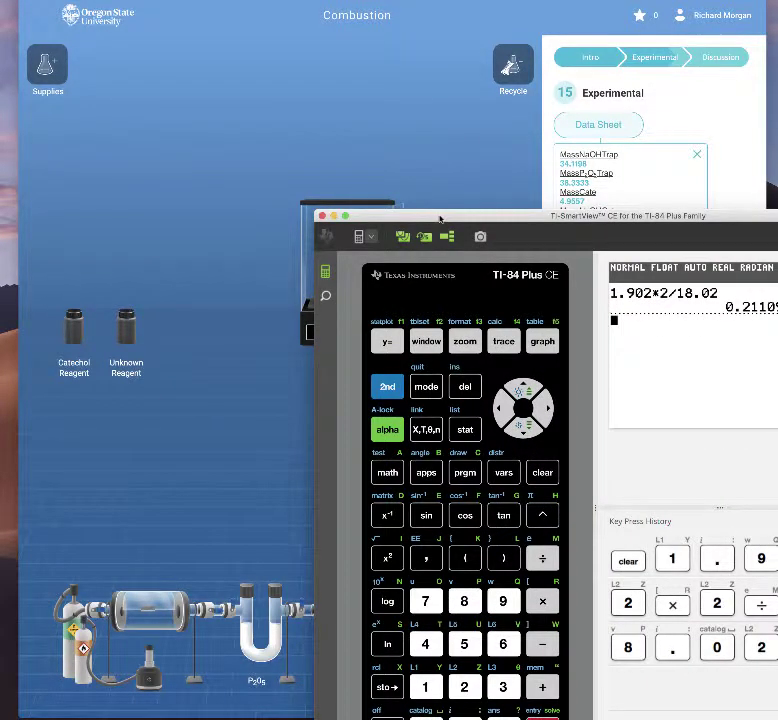
# Step: Reposition the TI-SmartView CE window and settle it back over the lab with a blank home screen
pyautogui.moveTo(483, 210); pyautogui.dragTo(28, 55)
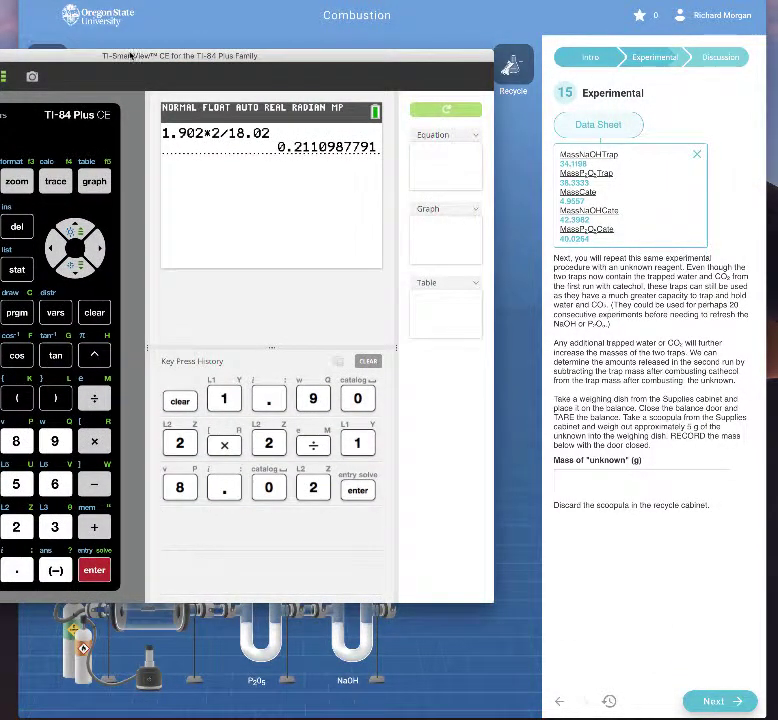
pyautogui.moveTo(130, 57); pyautogui.dragTo(777, 77)
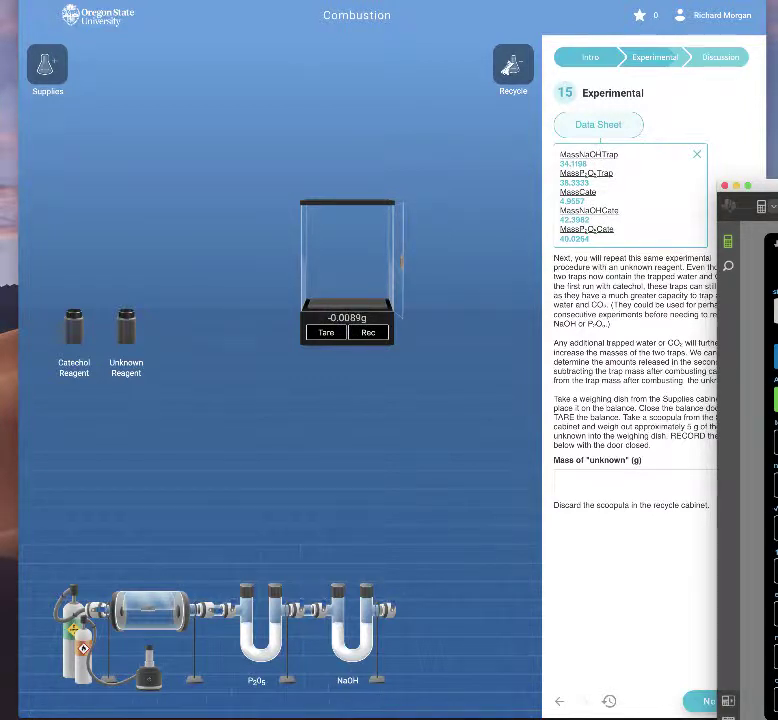
pyautogui.moveTo(733, 192); pyautogui.dragTo(447, 128)
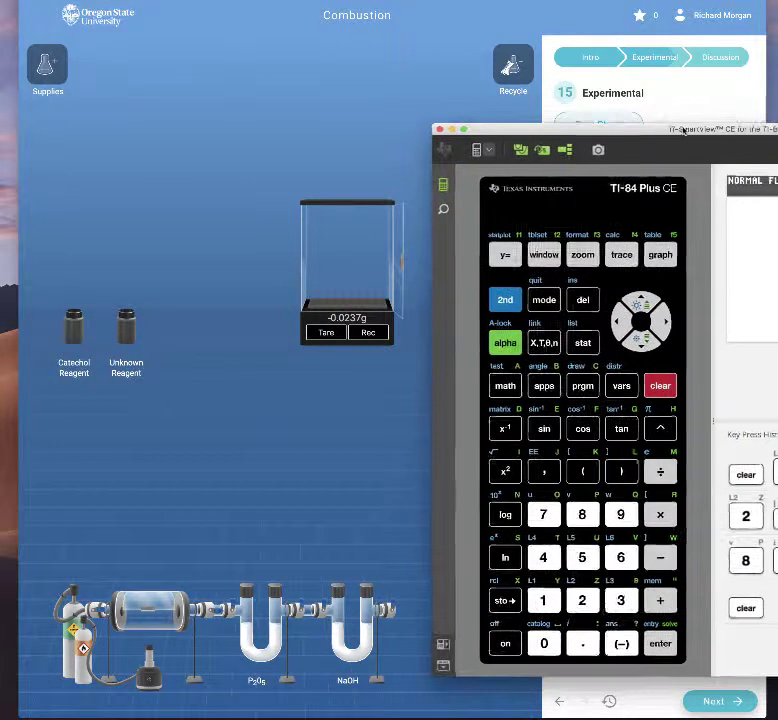
# Step: Minimize TI-SmartView CE to reveal Experimental step 15 and the data sheet
pyautogui.click(450, 129)
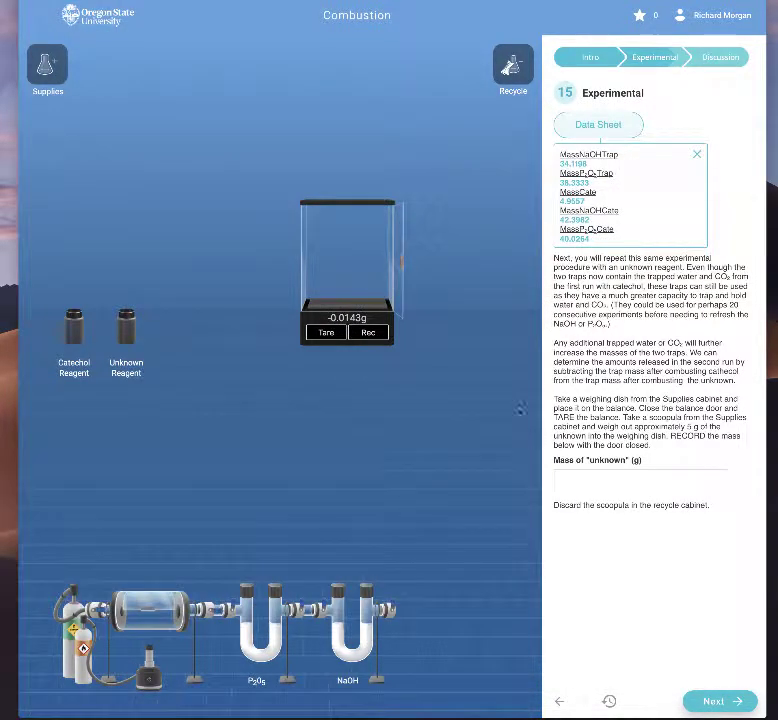